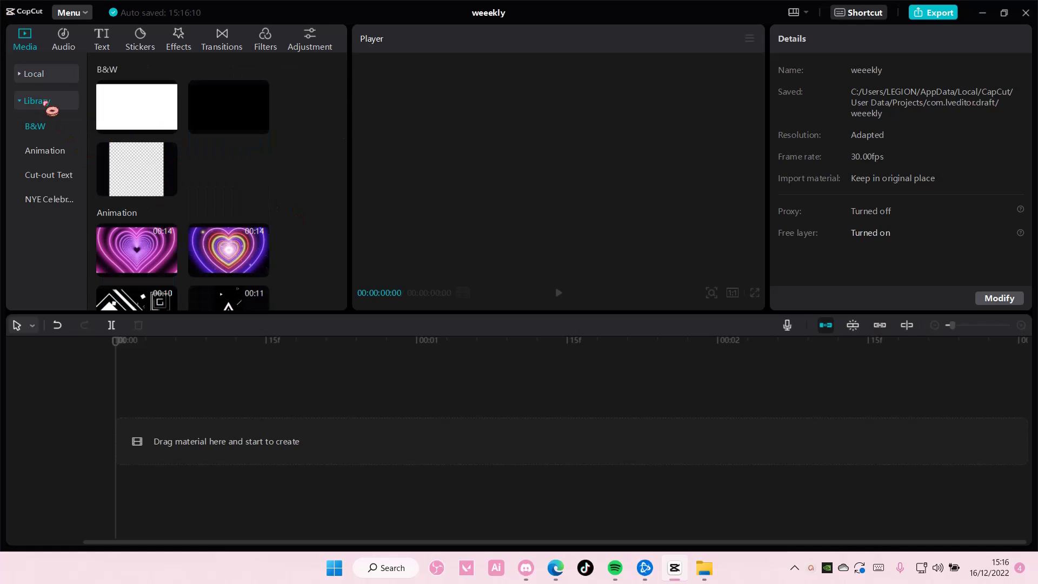
# Add the white B&W stock clip to the timeline and enlarge it to fill the whole frame.
pyautogui.click(35, 79)
pyautogui.scroll(-10, 299, 221)
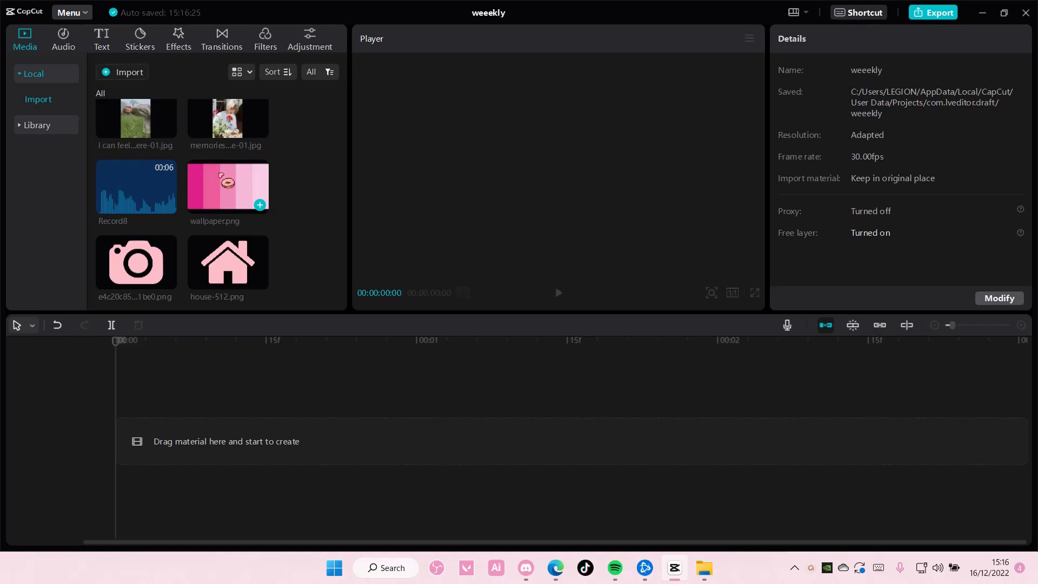
pyautogui.click(54, 126)
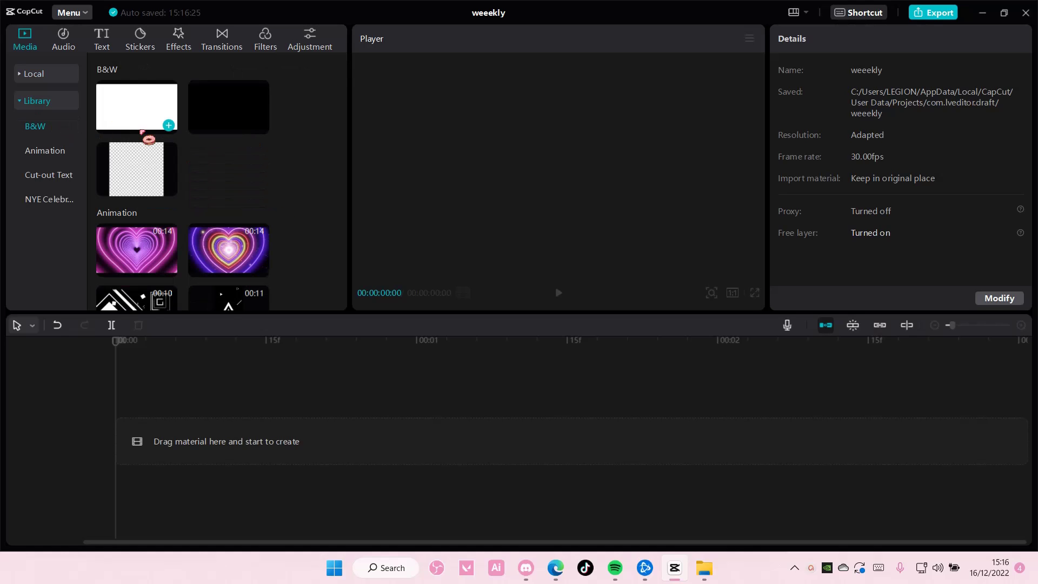
pyautogui.click(168, 125)
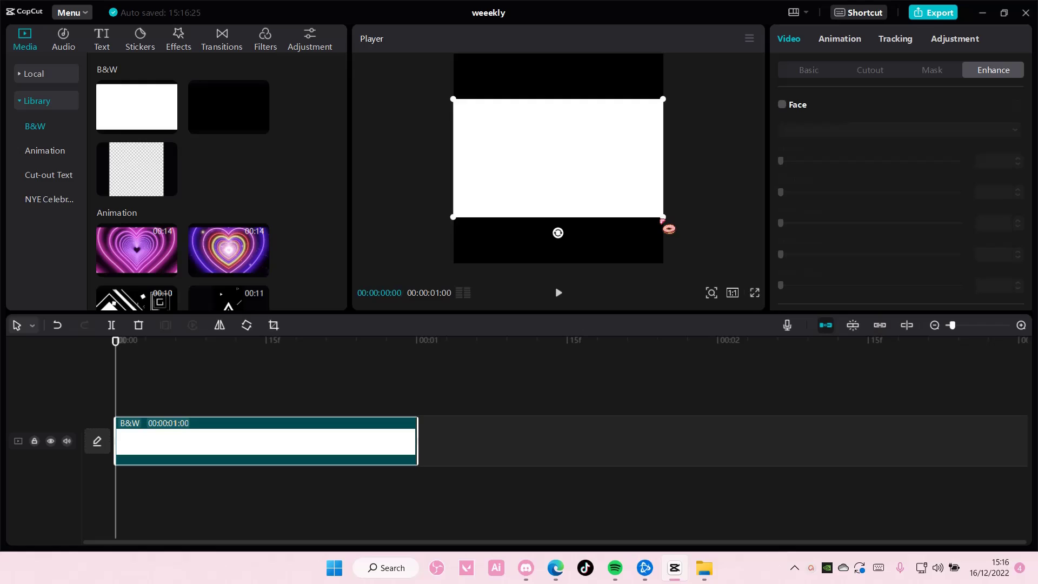
pyautogui.moveTo(667, 222); pyautogui.dragTo(719, 269)
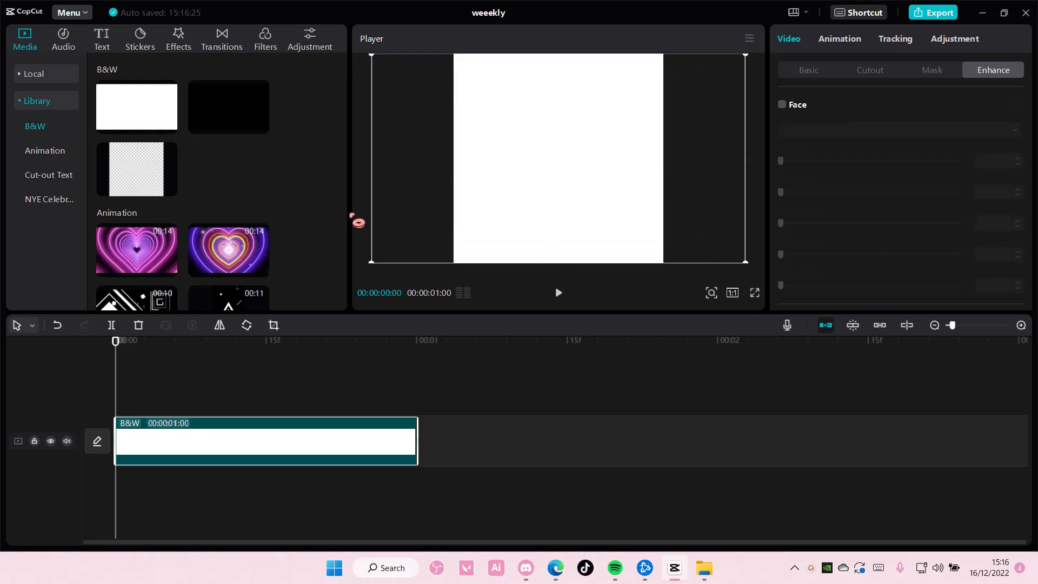
# Add wallpaper.png on a track above the white clip, starting at 00:00, and enlarge it slightly.
pyautogui.click(49, 78)
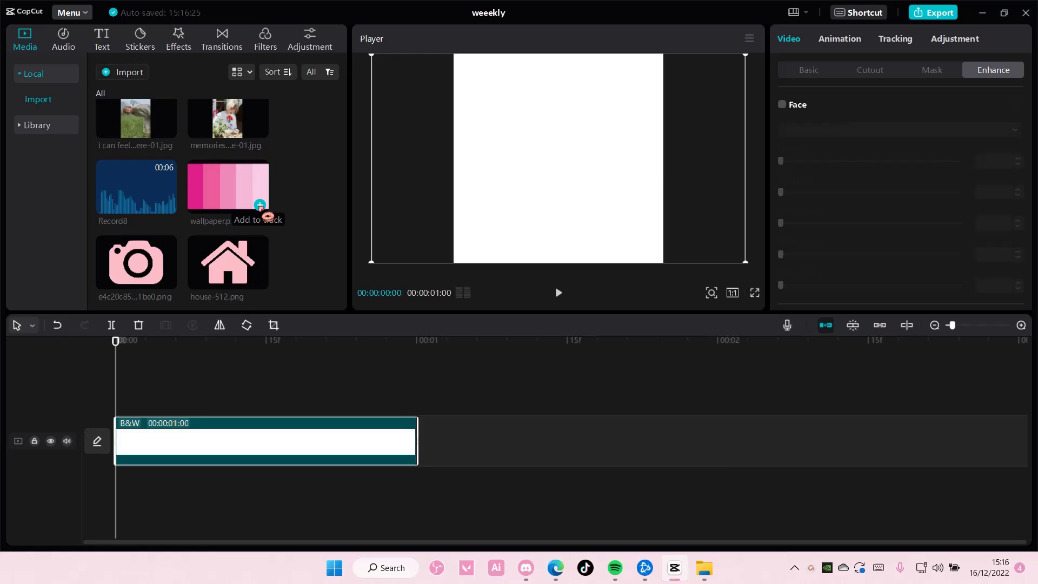
pyautogui.click(260, 206)
pyautogui.moveTo(260, 462); pyautogui.dragTo(308, 341)
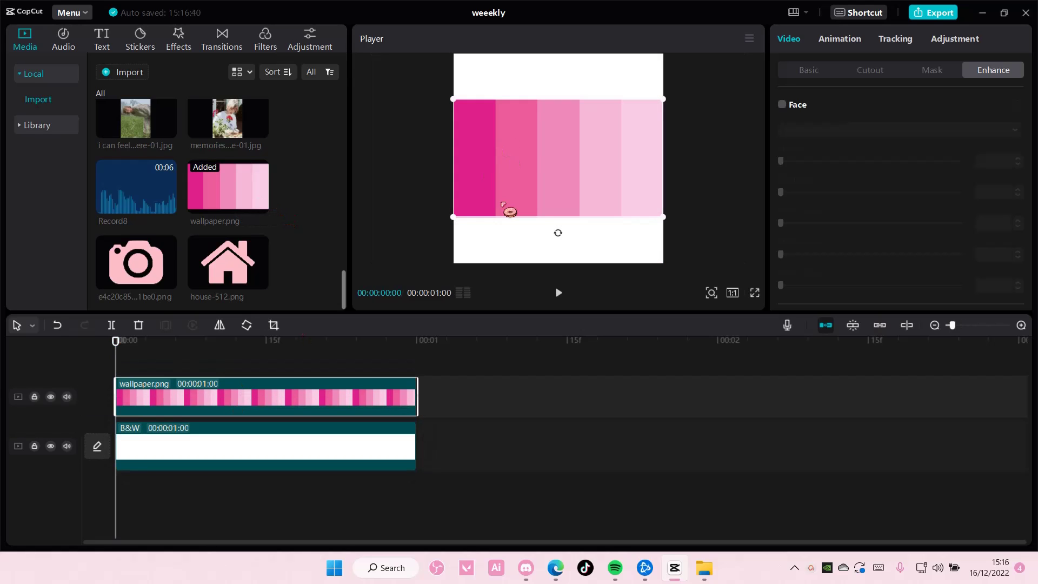
pyautogui.moveTo(664, 217); pyautogui.dragTo(693, 225)
# Crop the wallpaper.png clip to its first, darkest pink stripe.
pyautogui.click(273, 325)
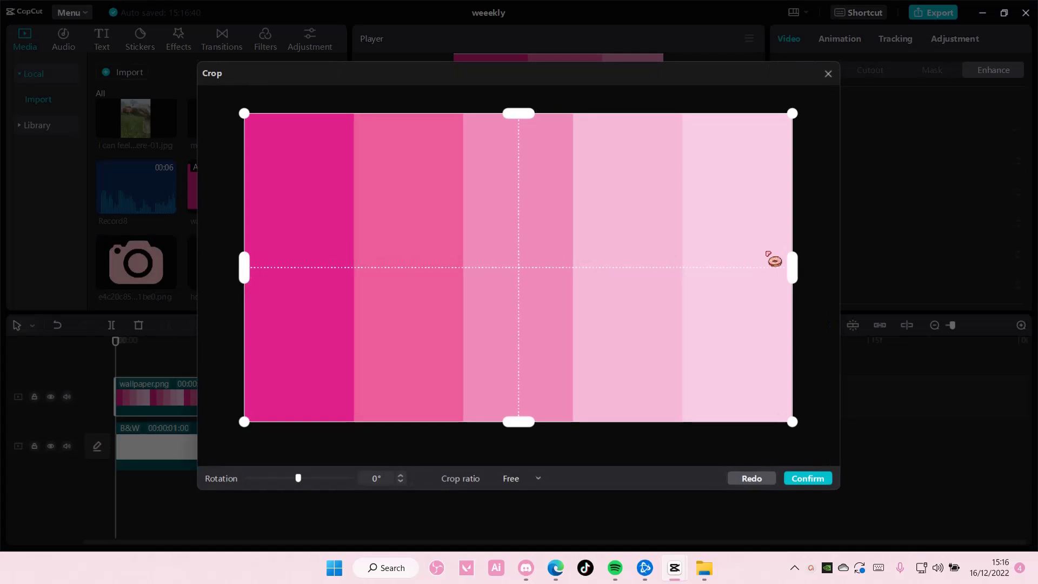
pyautogui.moveTo(797, 267); pyautogui.dragTo(352, 285)
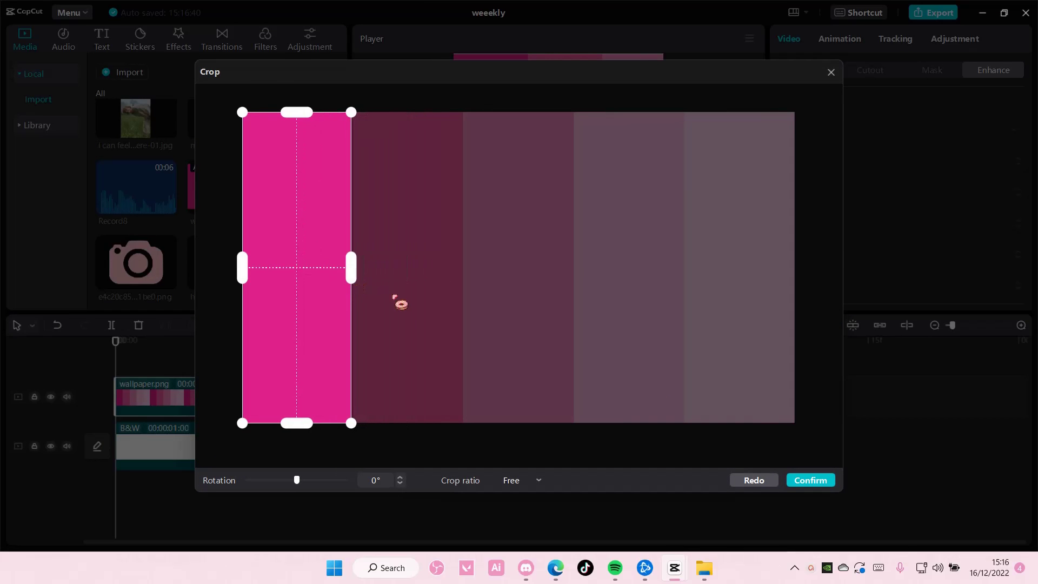
pyautogui.click(811, 481)
# Scale and move the cropped dark pink stripe so it covers the left half of the frame.
pyautogui.moveTo(599, 226); pyautogui.dragTo(546, 211)
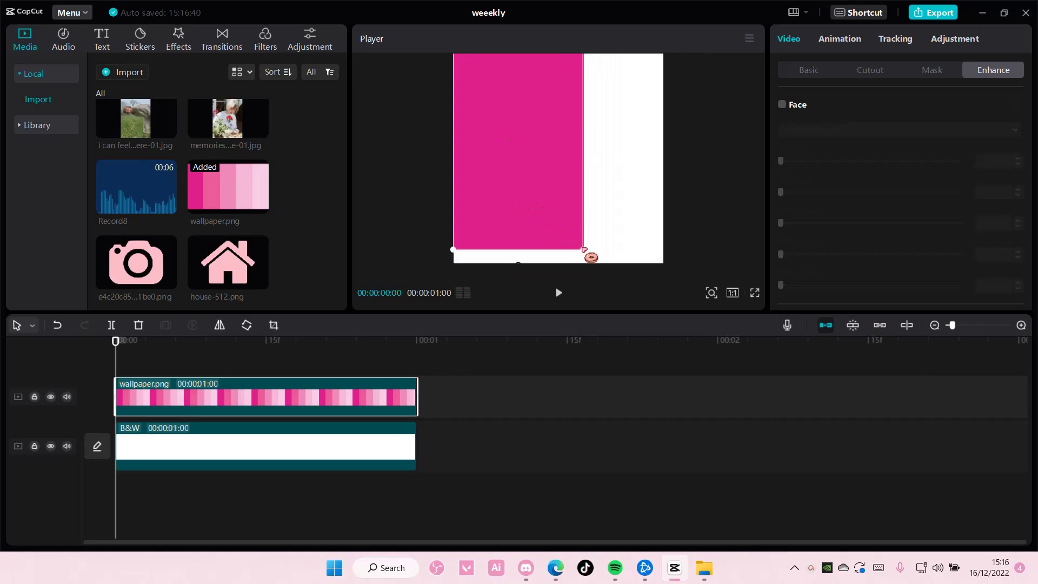
pyautogui.moveTo(592, 258); pyautogui.dragTo(504, 118)
pyautogui.moveTo(529, 258); pyautogui.dragTo(537, 210)
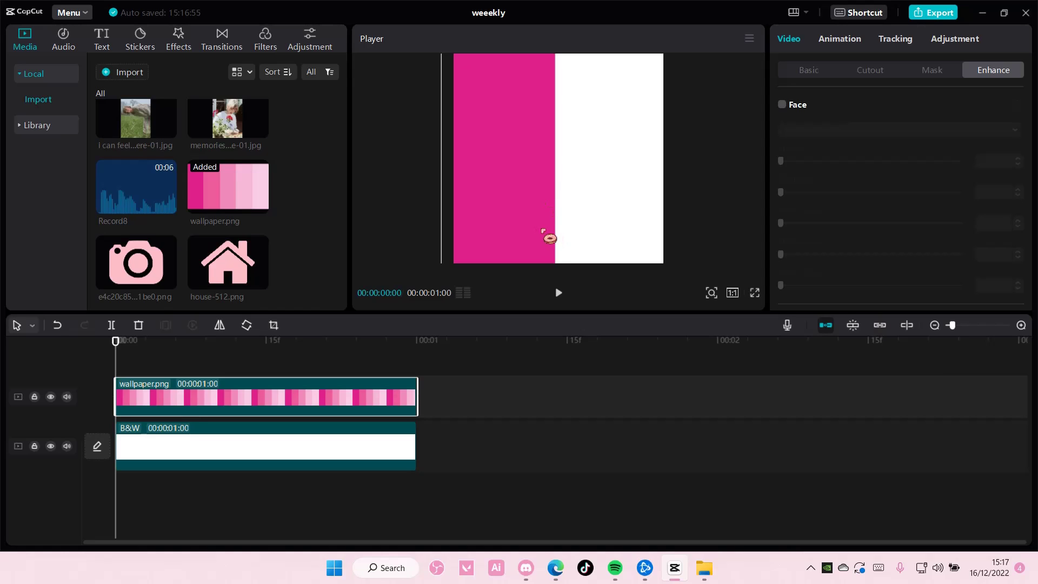
pyautogui.moveTo(542, 229); pyautogui.dragTo(549, 232)
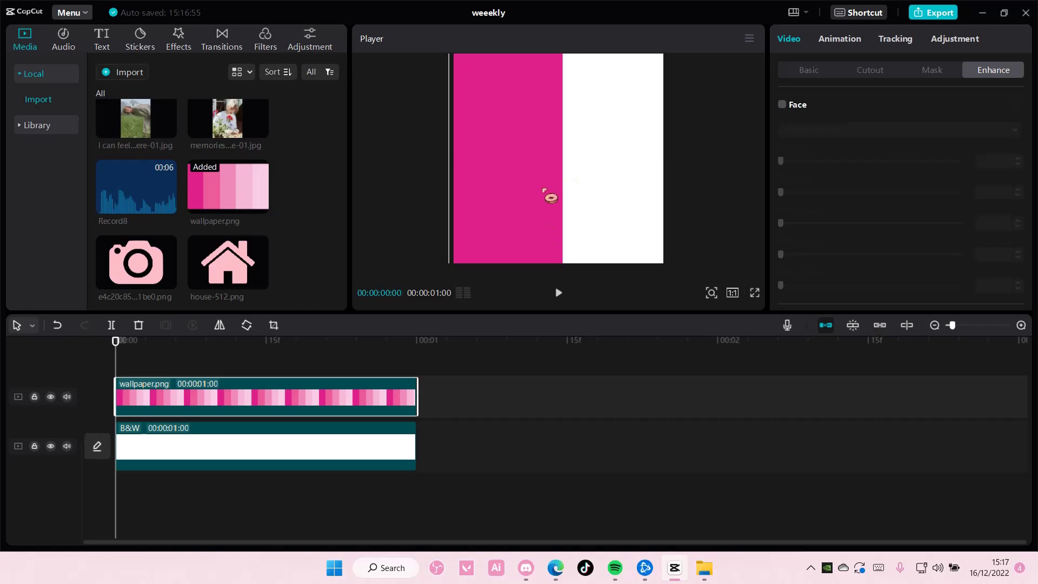
# Duplicate the cropped wallpaper.png clip onto a new track above the original, starting at 00:00.
pyautogui.rightClick(193, 407)
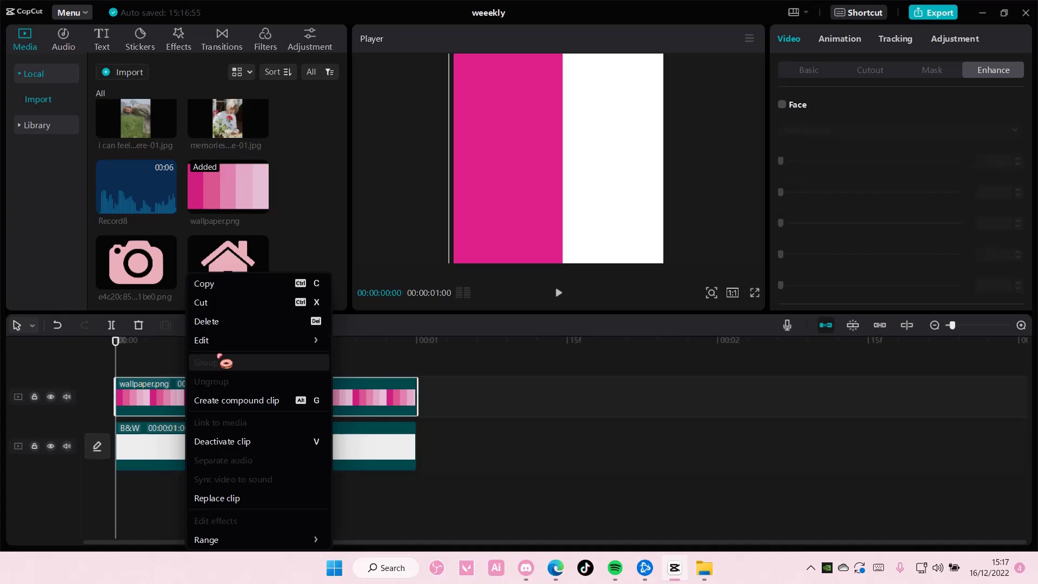
pyautogui.click(233, 283)
pyautogui.hotkey('ctrl', 'v')
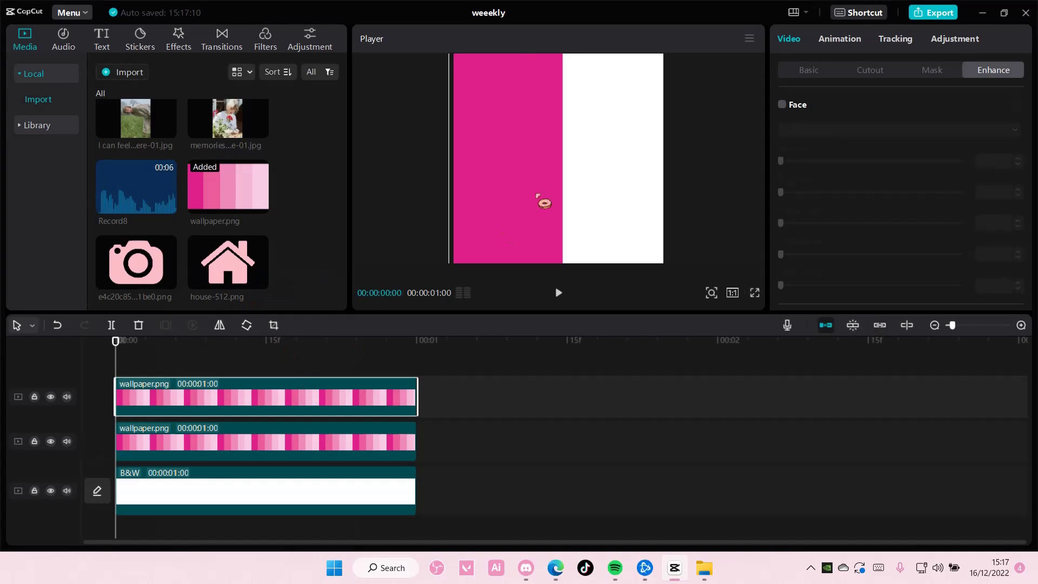
# Crop the duplicate to the second pink stripe of the wallpaper and move it over the right half of the frame.
pyautogui.click(273, 325)
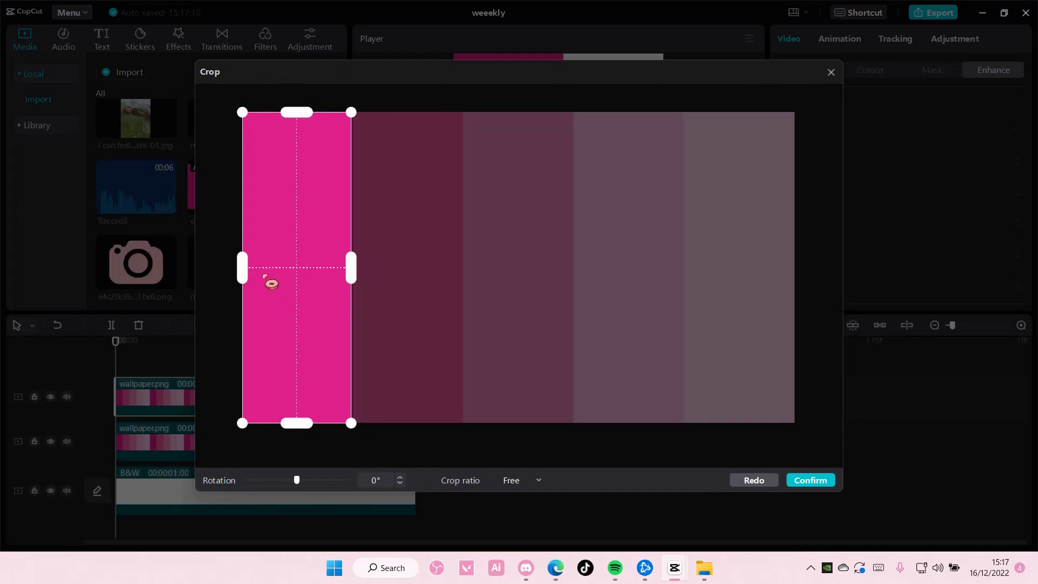
pyautogui.moveTo(271, 283); pyautogui.dragTo(406, 294)
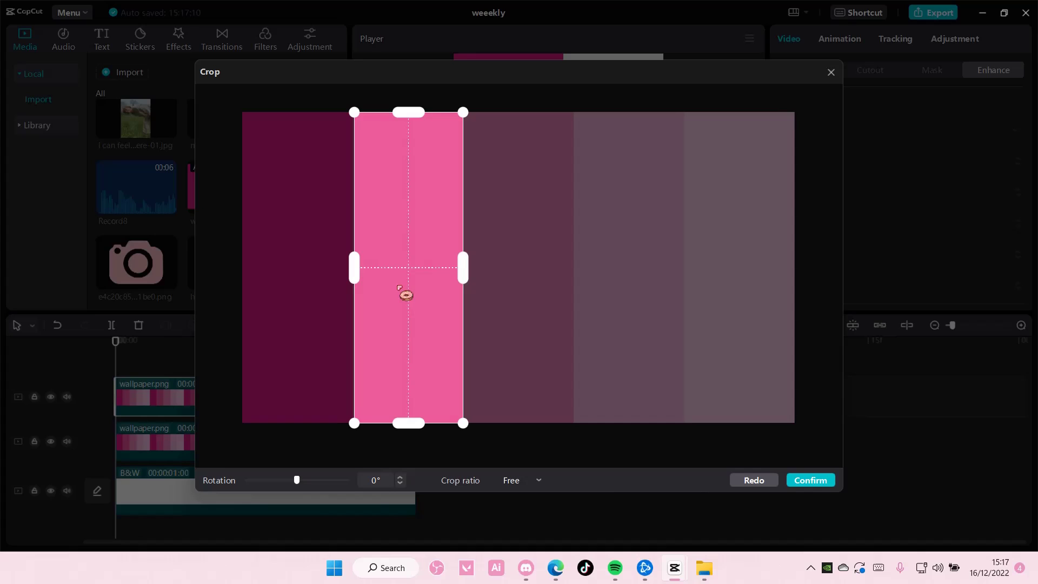
pyautogui.click(823, 485)
pyautogui.moveTo(517, 239); pyautogui.dragTo(622, 246)
pyautogui.click(624, 412)
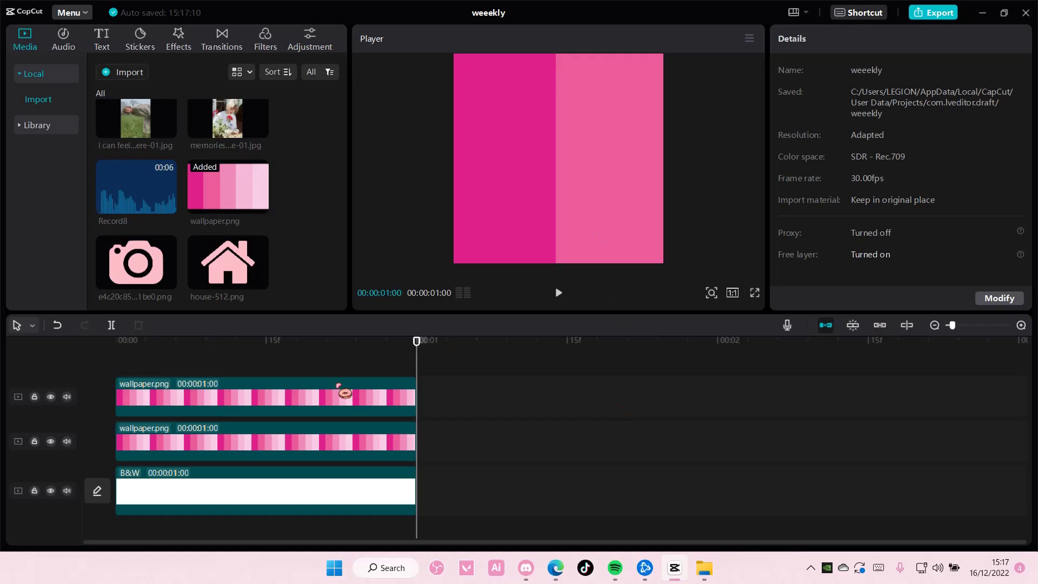
# Apply a Split mask with a feathered edge to the lower wallpaper.png clip at the start of the timeline.
pyautogui.moveTo(422, 360); pyautogui.dragTo(72, 369)
pyautogui.click(165, 441)
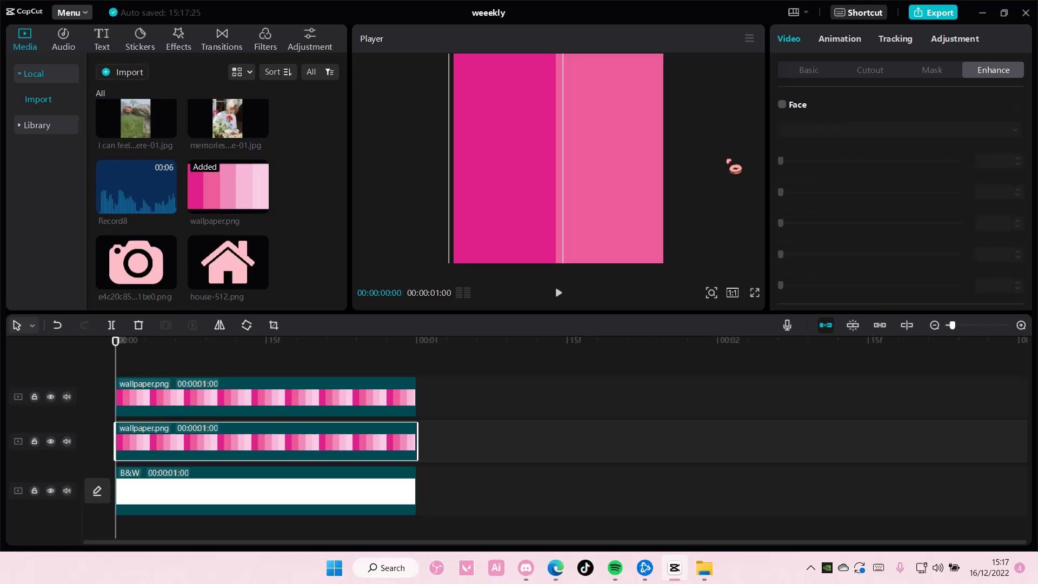
pyautogui.click(926, 72)
pyautogui.click(852, 144)
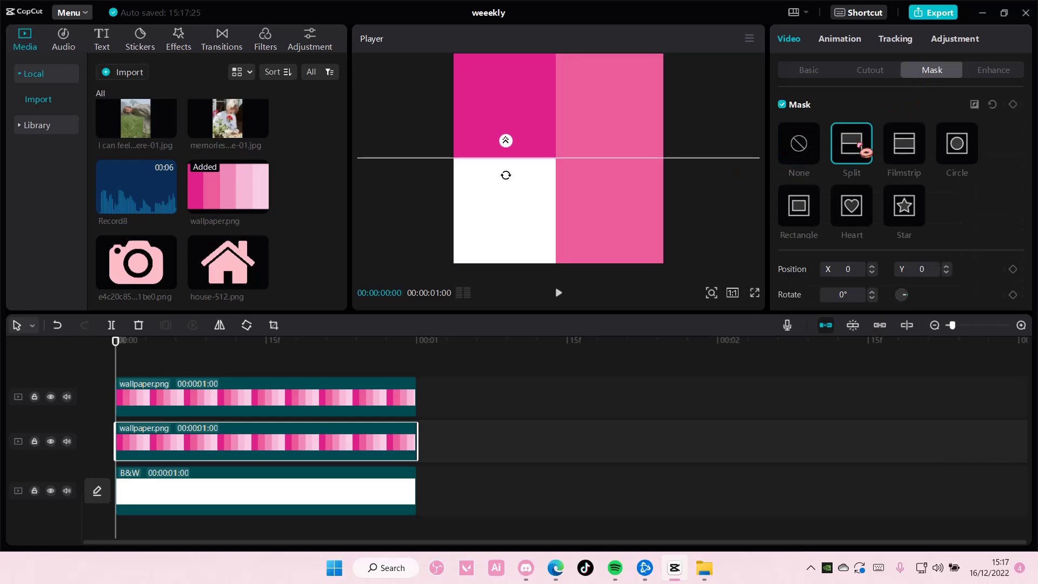
pyautogui.moveTo(511, 153); pyautogui.dragTo(527, 171)
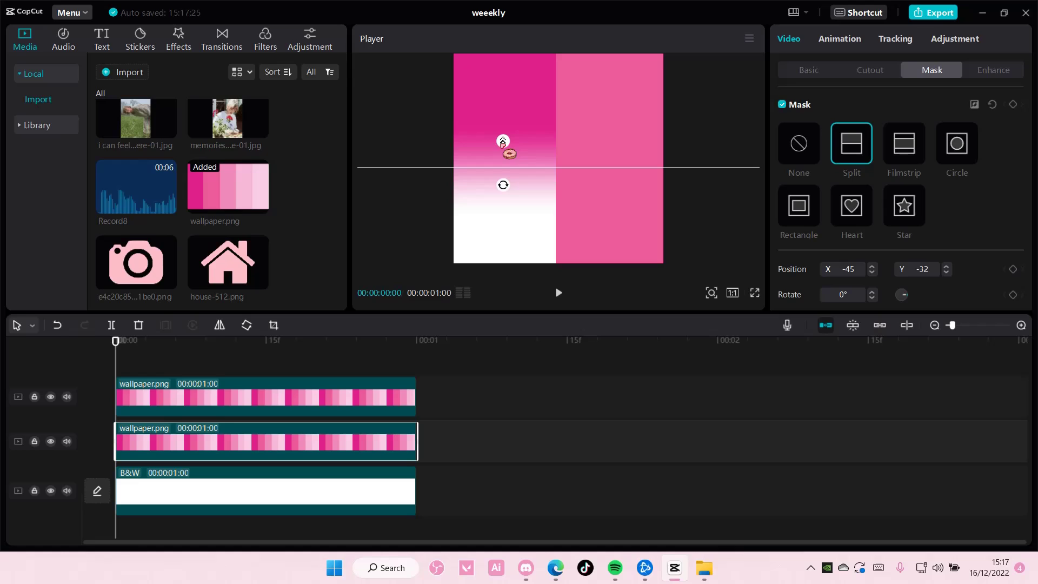
# Keyframe the lower clip's mask to move from about Y 343 at 00:00 to about Y -468 at one second.
pyautogui.click(1013, 104)
pyautogui.moveTo(539, 177); pyautogui.dragTo(540, 62)
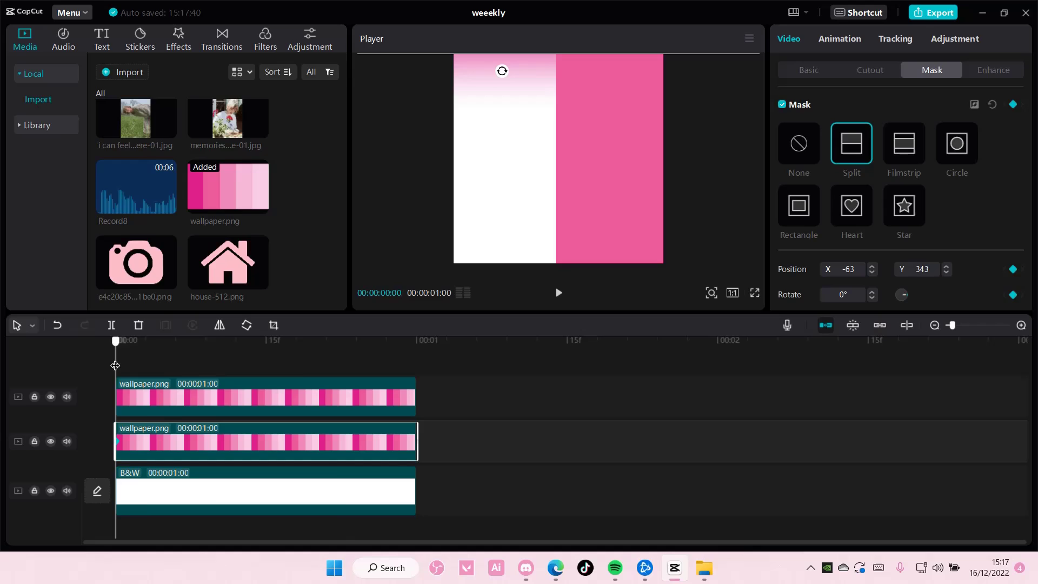
pyautogui.moveTo(115, 366); pyautogui.dragTo(417, 371)
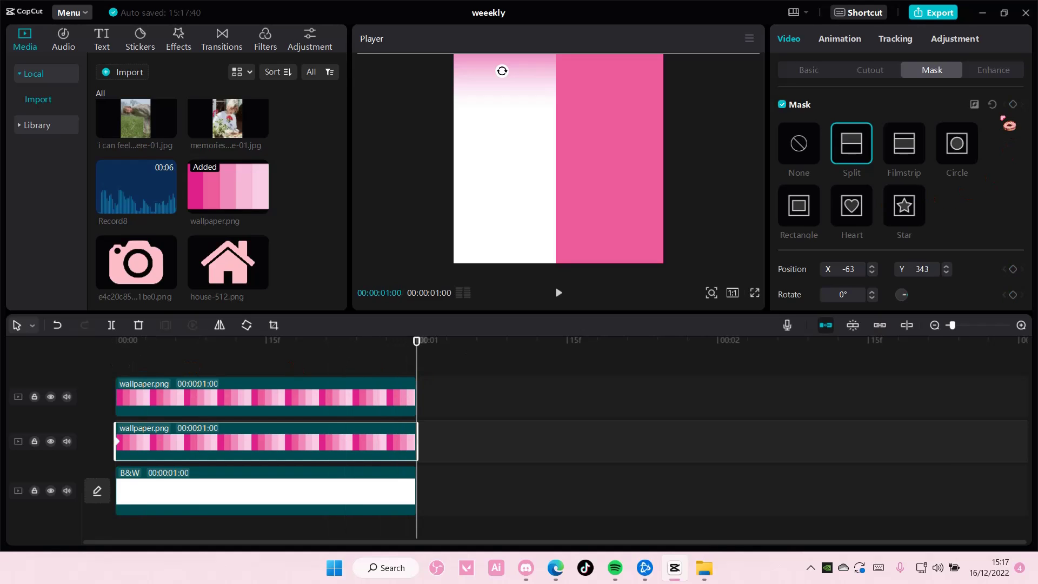
pyautogui.click(1013, 104)
pyautogui.moveTo(503, 70); pyautogui.dragTo(503, 70)
pyautogui.doubleClick(807, 271)
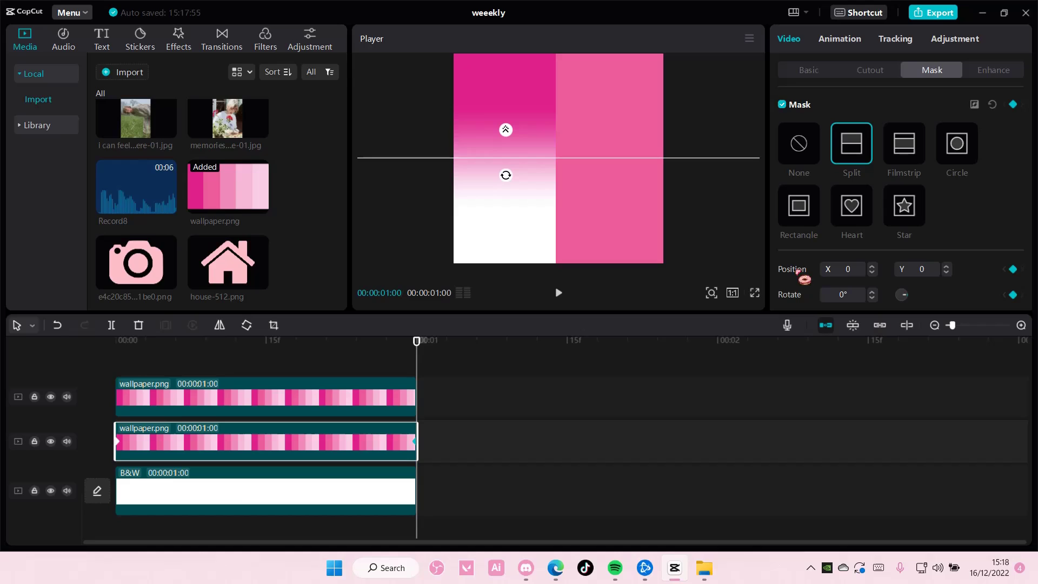
pyautogui.moveTo(522, 162); pyautogui.dragTo(522, 307)
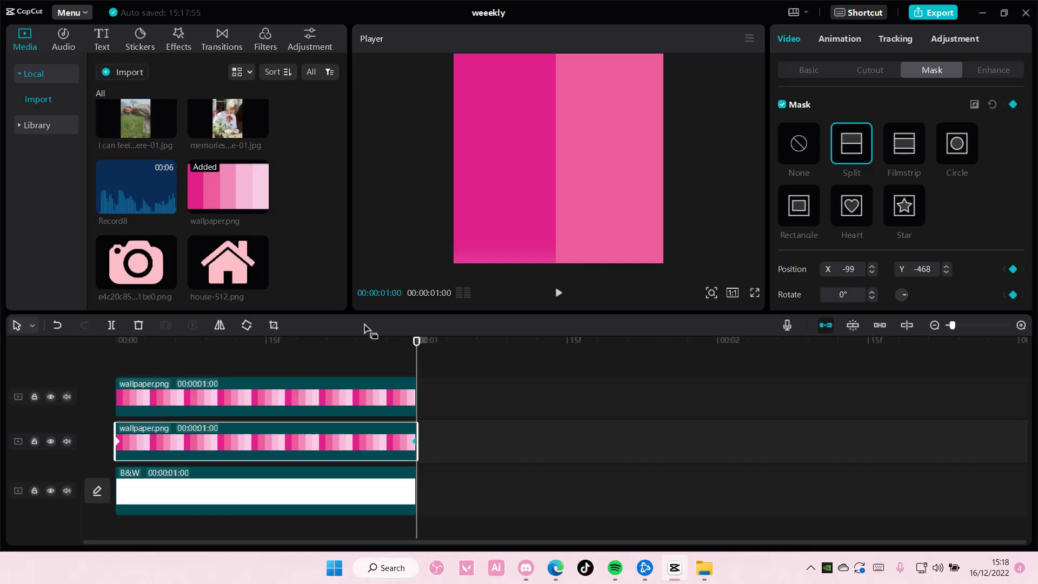
# Apply a Split mask to the upper wallpaper.png clip at 00:00, rotated to -180° and with a feathered edge.
pyautogui.moveTo(413, 362); pyautogui.dragTo(115, 362)
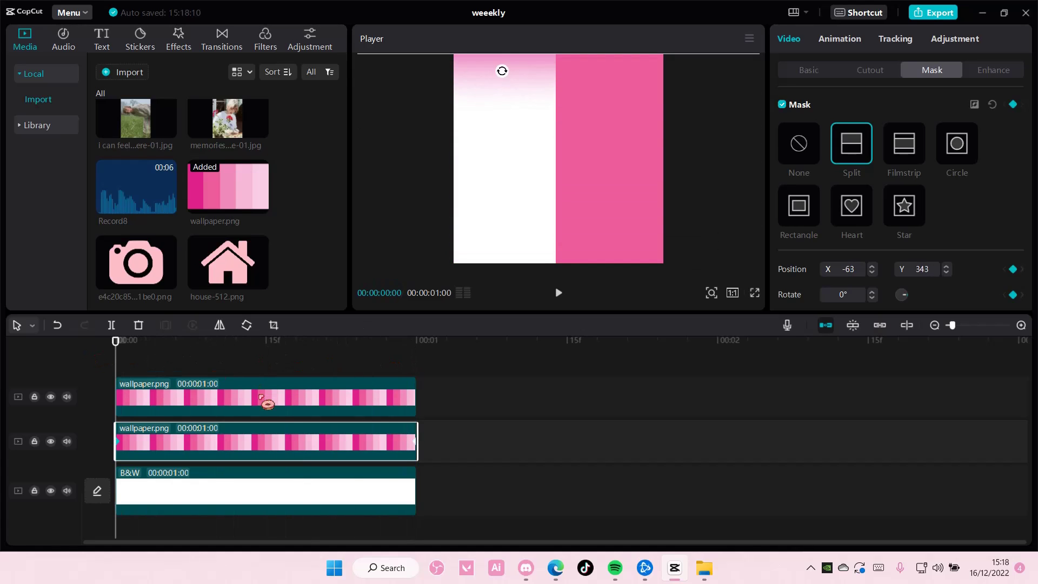
pyautogui.click(263, 399)
pyautogui.click(863, 142)
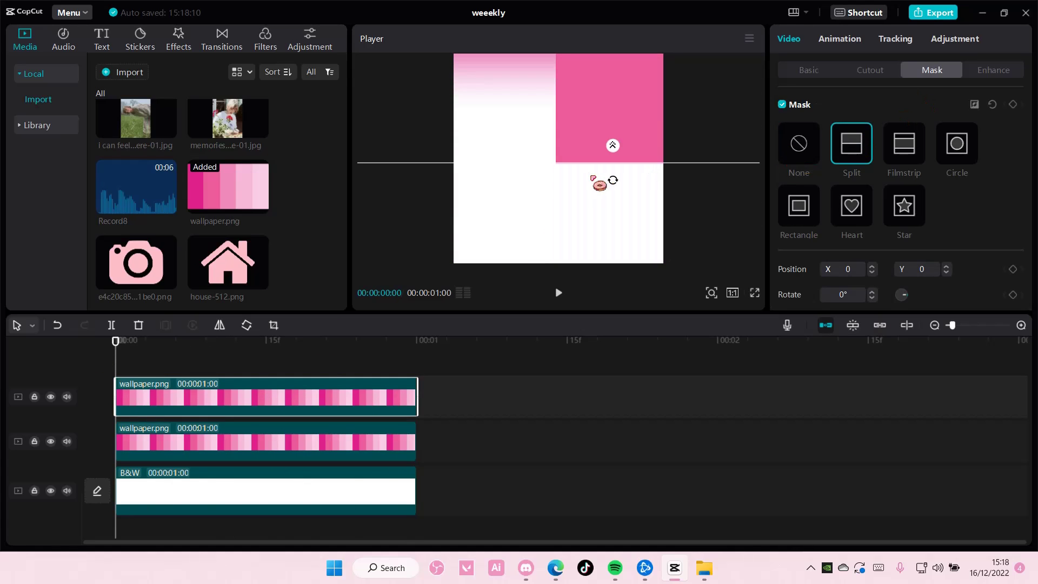
pyautogui.moveTo(613, 146); pyautogui.dragTo(628, 162)
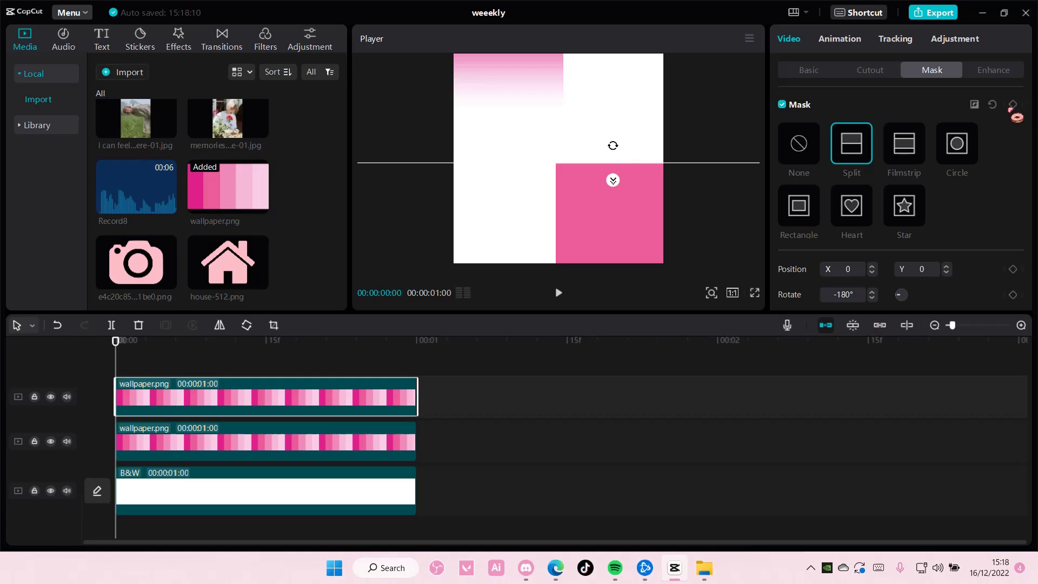
pyautogui.moveTo(612, 180); pyautogui.dragTo(615, 198)
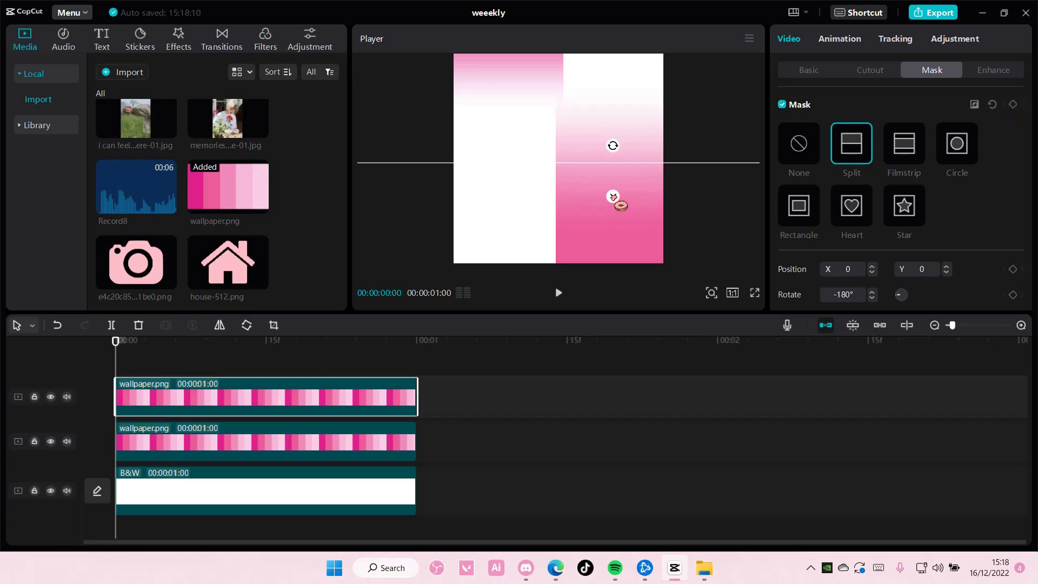
# Keyframe the upper clip's mask to move from about Y -344 at 00:00 to about Y 537 at one second.
pyautogui.click(1013, 103)
pyautogui.moveTo(647, 168); pyautogui.dragTo(638, 267)
pyautogui.moveTo(115, 360); pyautogui.dragTo(414, 371)
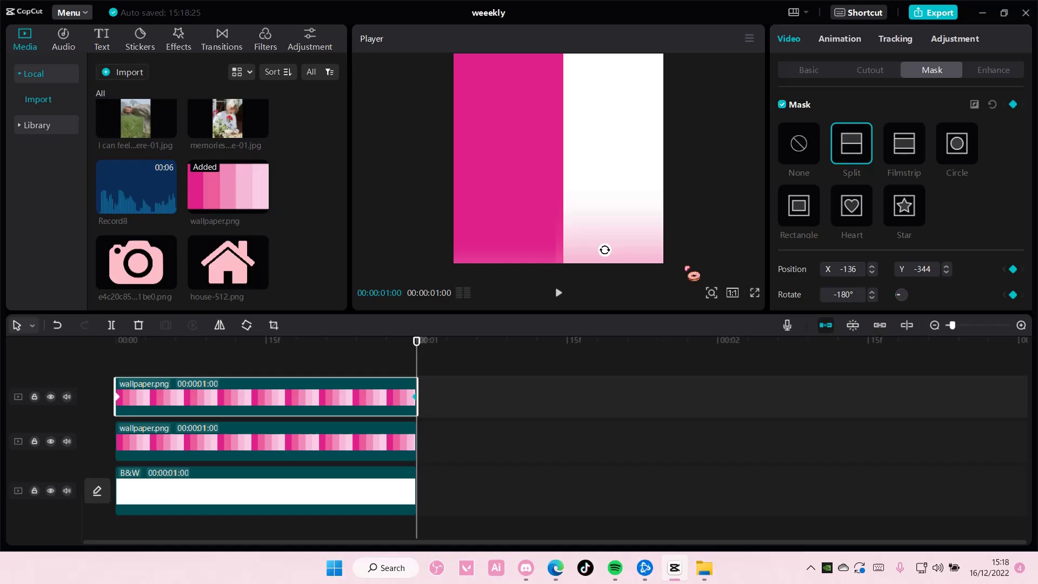
pyautogui.doubleClick(801, 273)
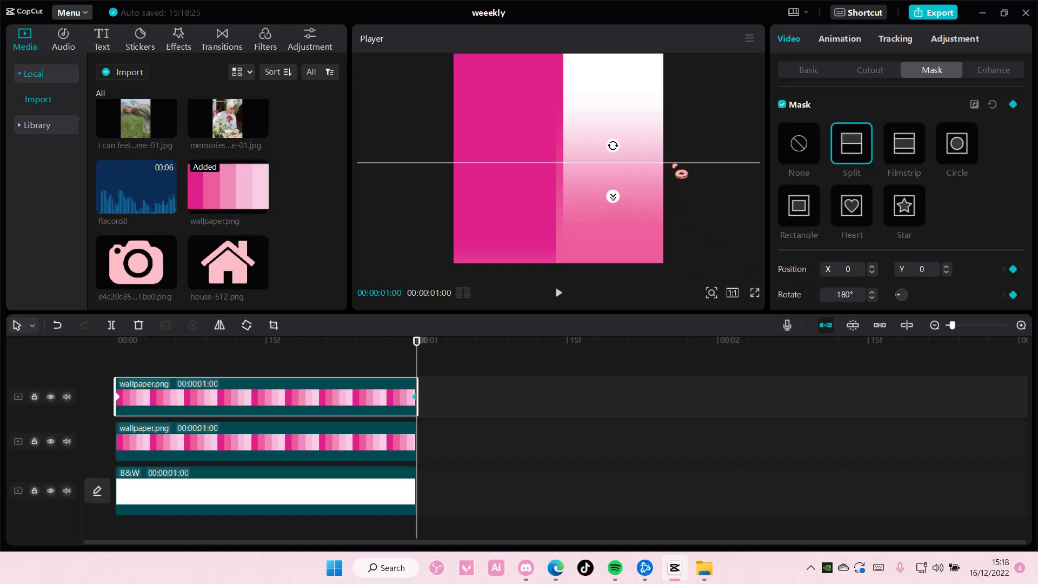
pyautogui.moveTo(681, 173); pyautogui.dragTo(673, 16)
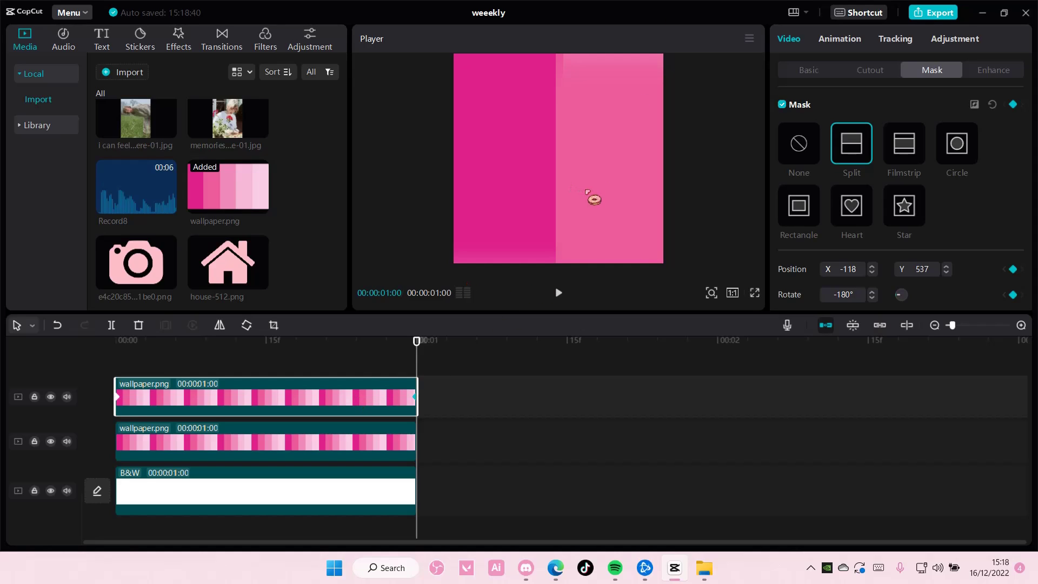
# Align the two wallpaper.png clips edge to edge, the lower at about X -981, Y 0 and the upper at about X 1097, Y -158.
pyautogui.moveTo(421, 362); pyautogui.dragTo(274, 391)
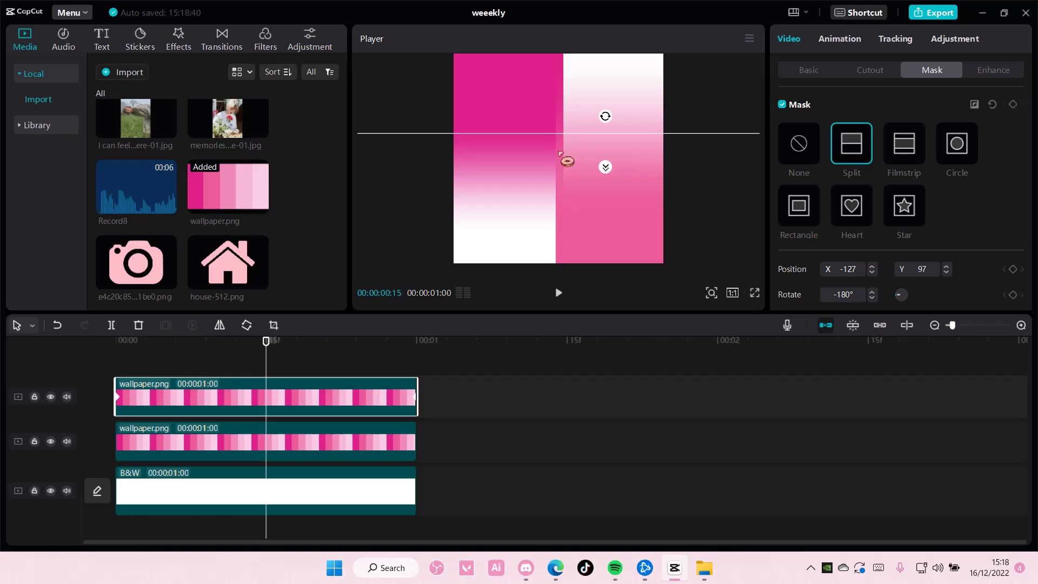
pyautogui.click(809, 71)
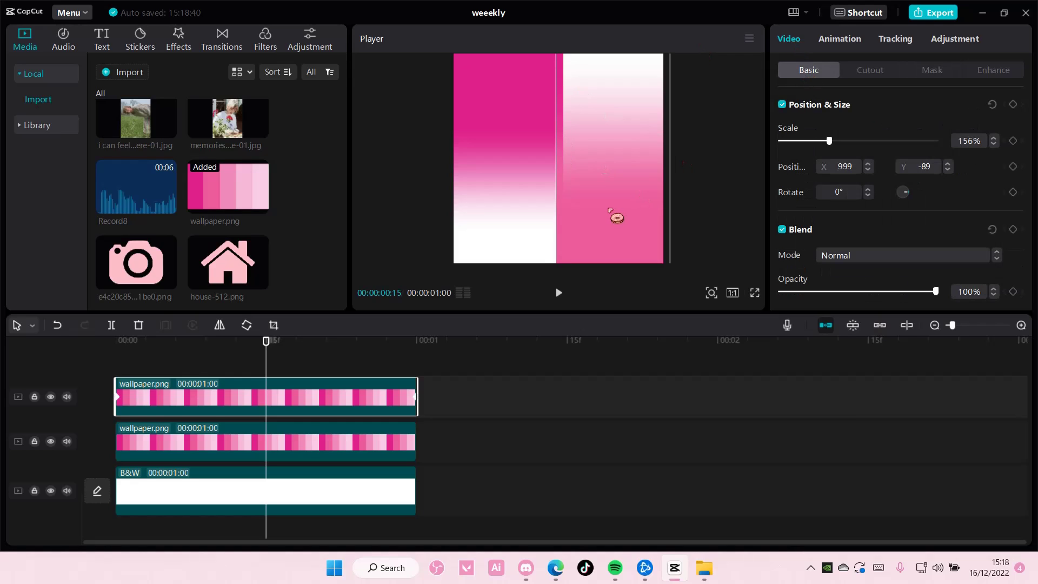
pyautogui.moveTo(615, 208); pyautogui.dragTo(513, 276)
pyautogui.click(368, 431)
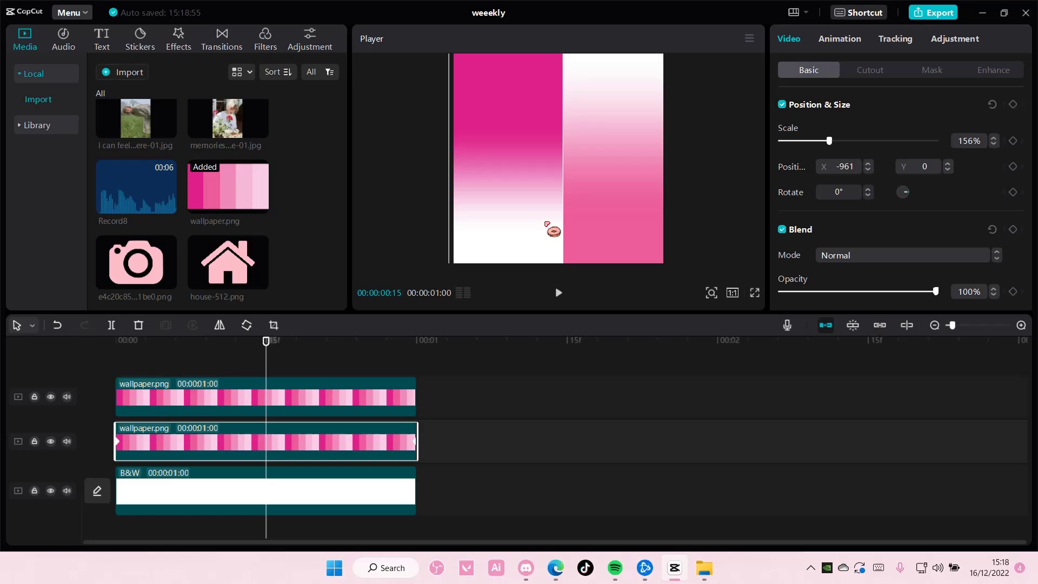
pyautogui.moveTo(547, 230); pyautogui.dragTo(544, 230)
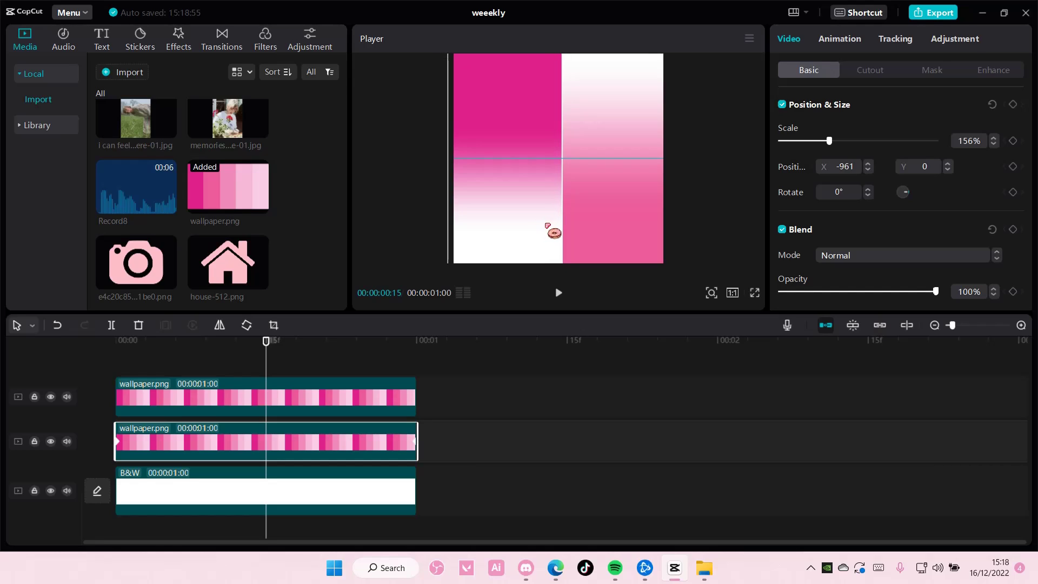
pyautogui.click(364, 396)
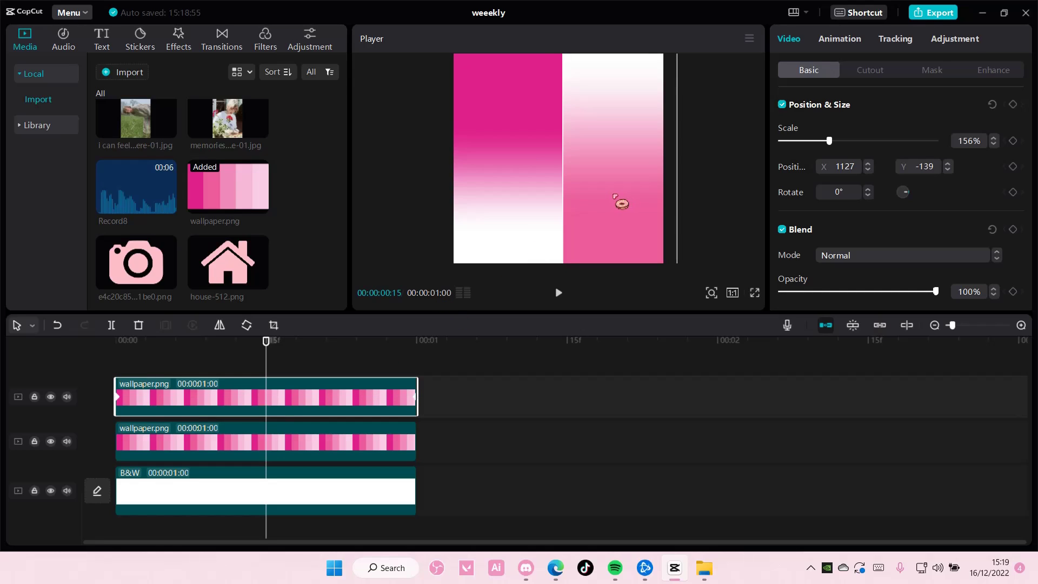
pyautogui.moveTo(614, 195); pyautogui.dragTo(619, 195)
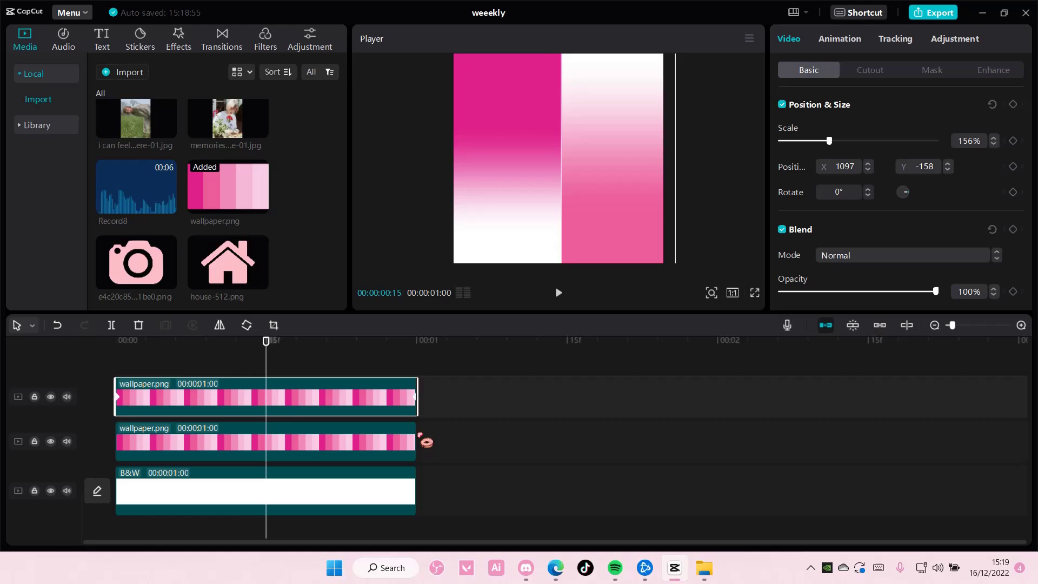
# Move the lower wallpaper clip's mask at 00:00 up to about Y 505 so its stripe starts hidden.
pyautogui.click(414, 442)
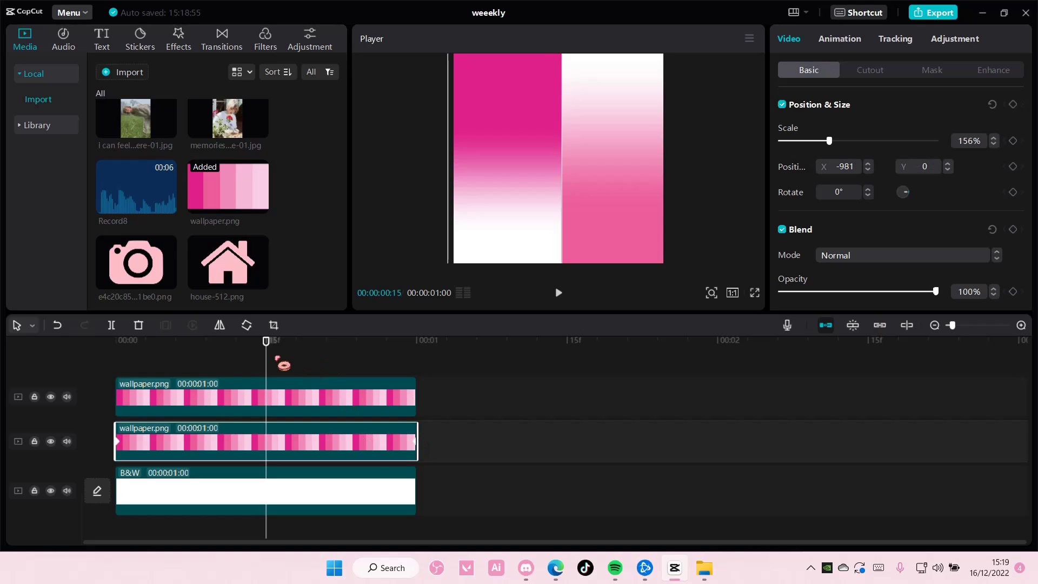
pyautogui.moveTo(266, 354); pyautogui.dragTo(49, 356)
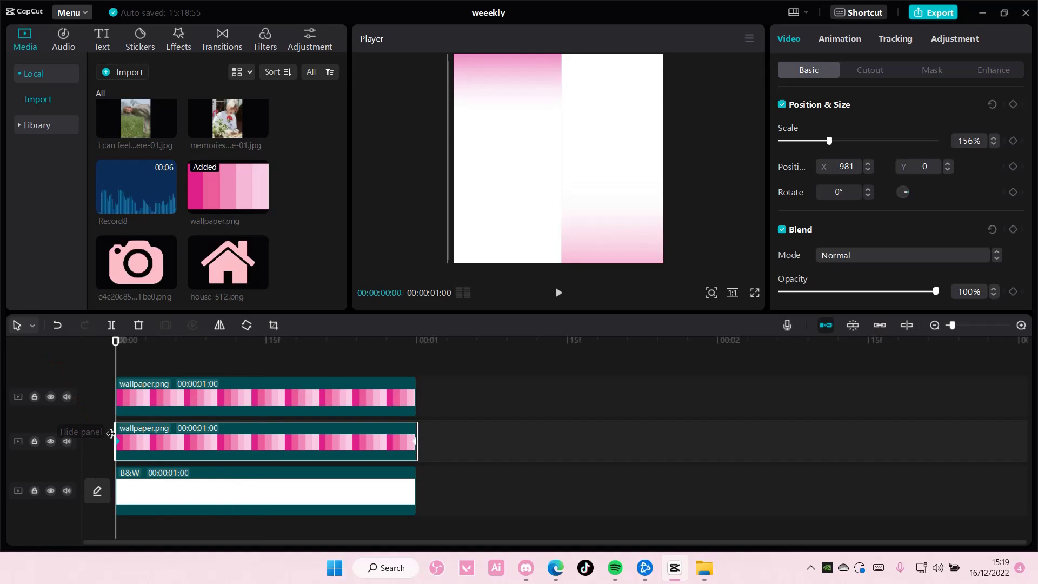
pyautogui.click(932, 71)
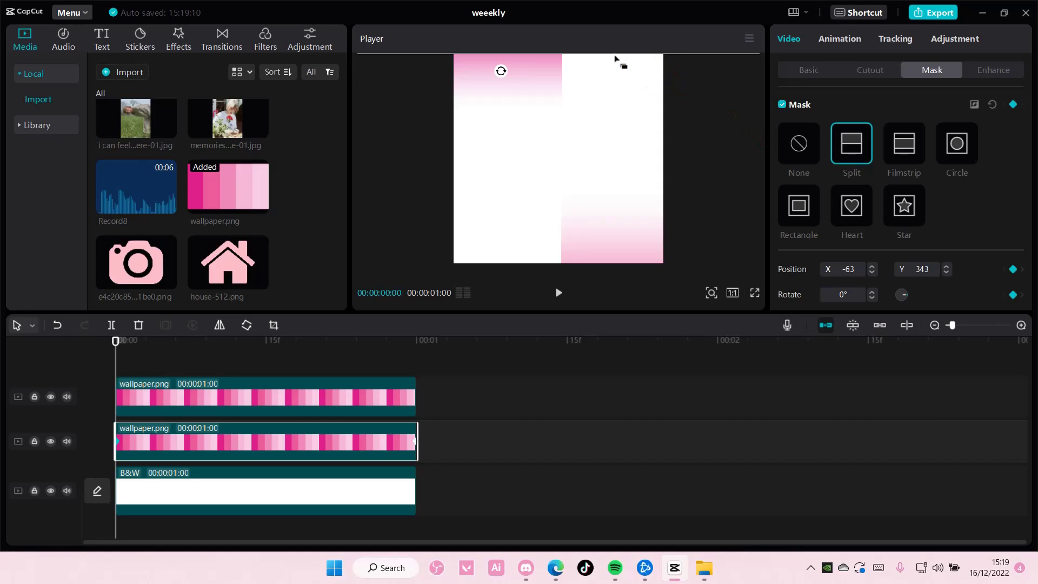
pyautogui.doubleClick(796, 270)
pyautogui.moveTo(582, 153); pyautogui.dragTo(527, 20)
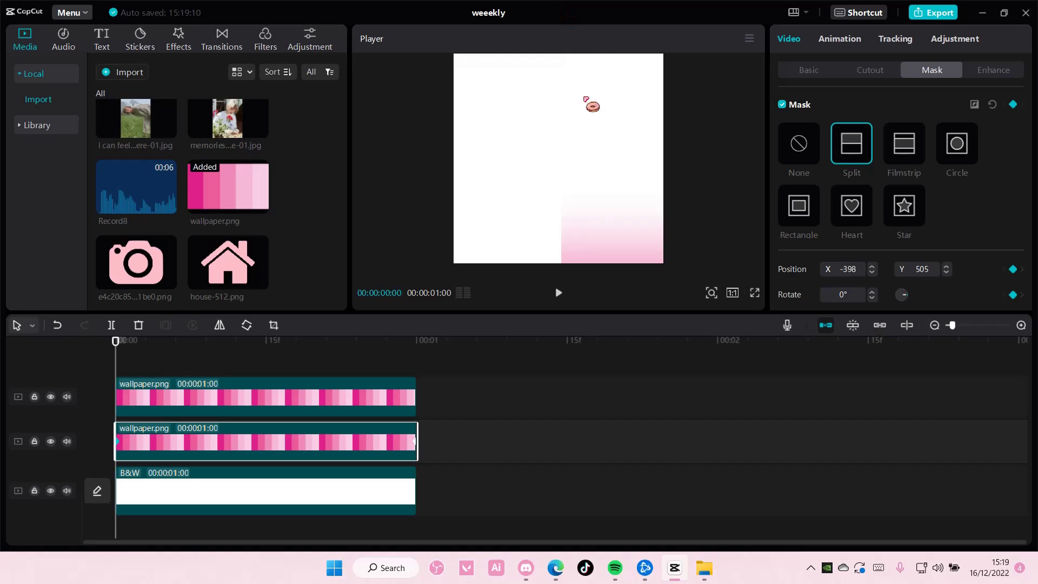
# Move the upper wallpaper clip's mask at 00:00 down to about Y -459 so its stripe starts nearly hidden.
pyautogui.click(346, 400)
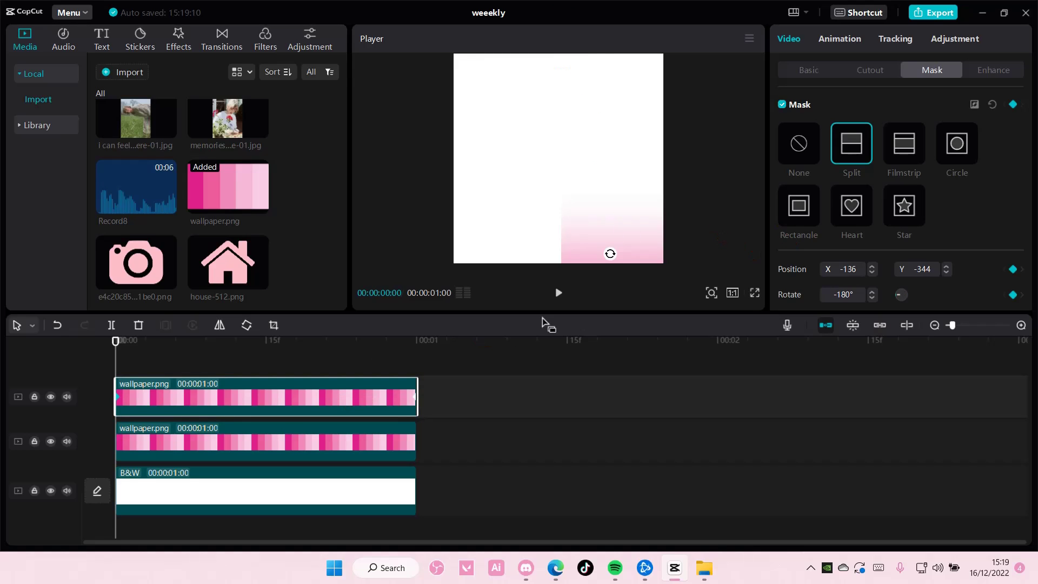
pyautogui.doubleClick(789, 268)
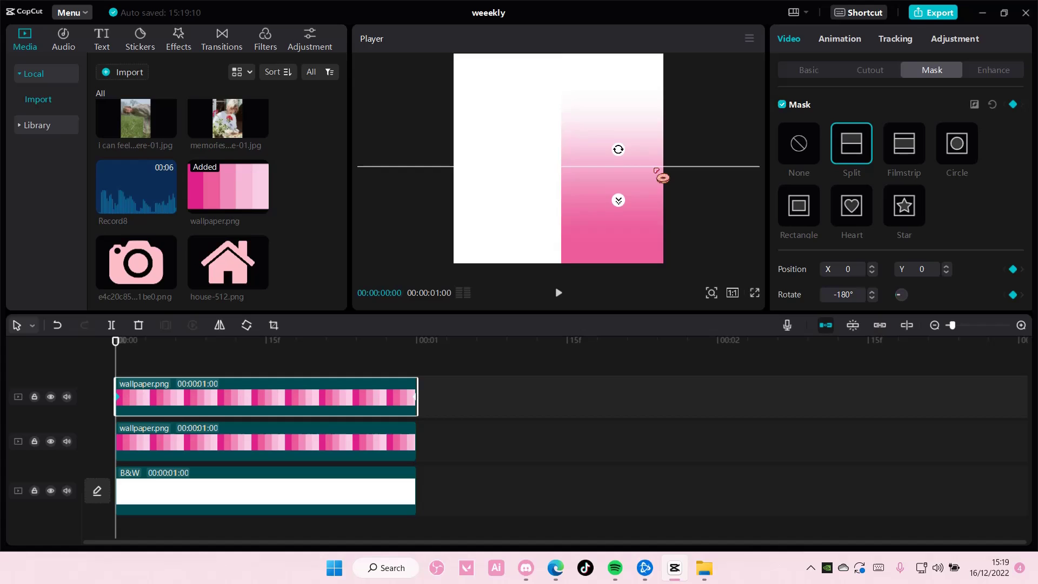
pyautogui.moveTo(657, 171); pyautogui.dragTo(652, 310)
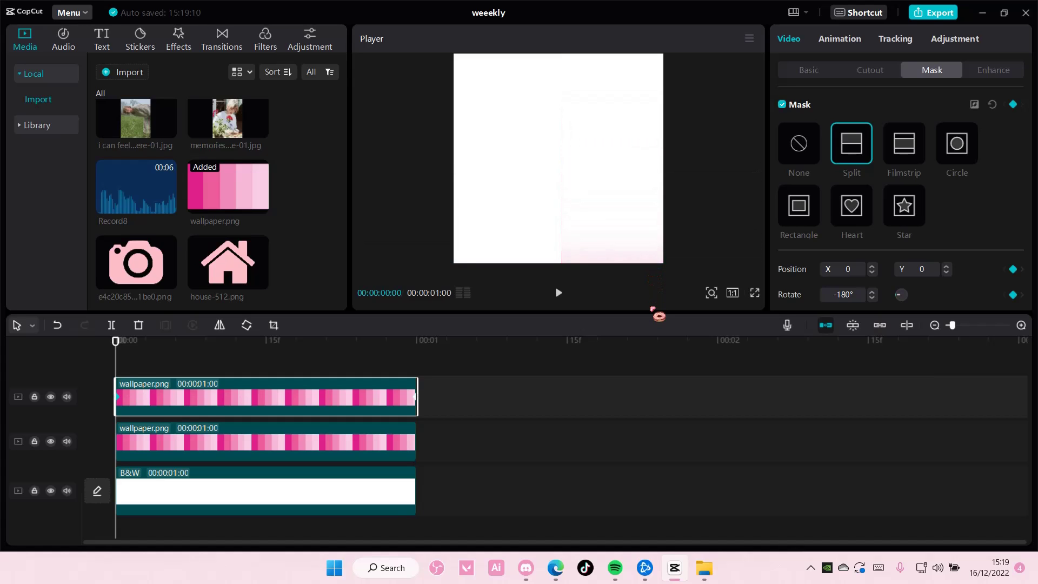
pyautogui.moveTo(114, 360)
pyautogui.mouseDown()
pyautogui.moveTo(421, 386)
pyautogui.moveTo(88, 367)
pyautogui.moveTo(446, 401)
pyautogui.moveTo(103, 377)
pyautogui.moveTo(408, 386)
pyautogui.moveTo(114, 379)
pyautogui.moveTo(387, 343)
pyautogui.moveTo(100, 364)
pyautogui.mouseUp()
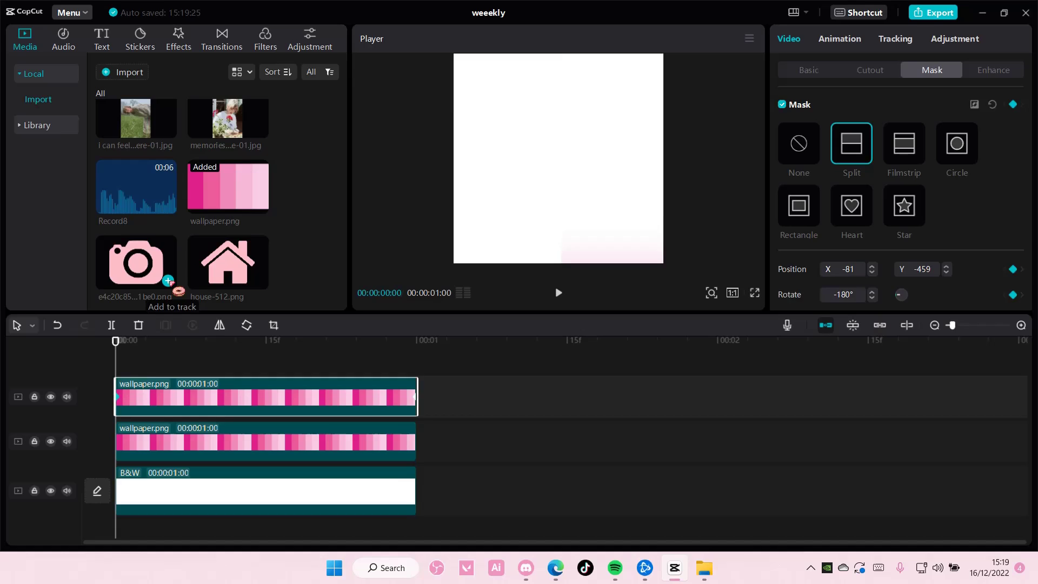
# Add the camera image above the wallpaper clips, scaled to about 29% and placed over the left stripe at about X -883, Y 0.
pyautogui.moveTo(178, 292); pyautogui.dragTo(214, 358)
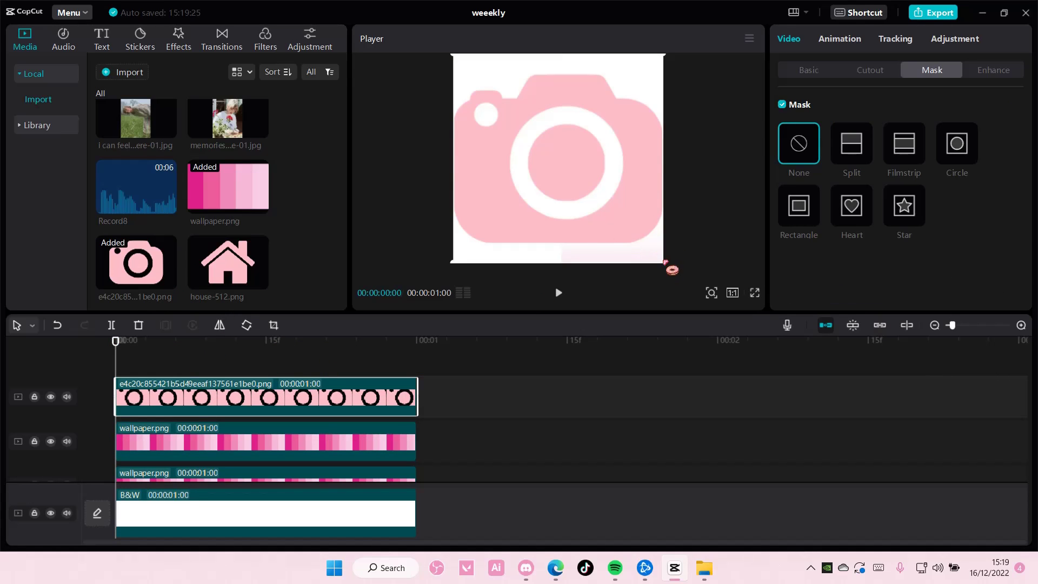
pyautogui.moveTo(665, 264); pyautogui.dragTo(613, 222)
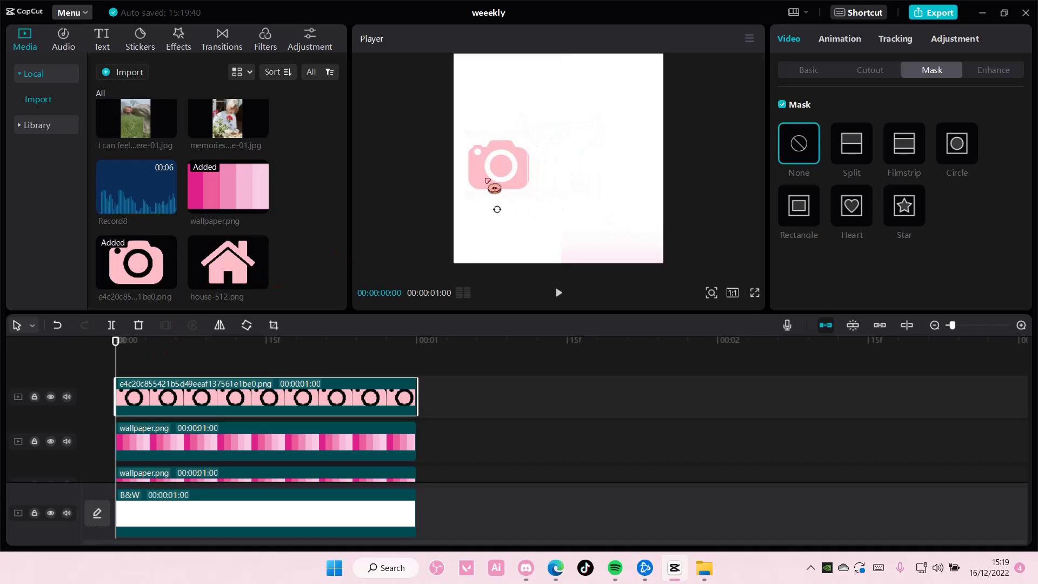
pyautogui.moveTo(495, 188); pyautogui.dragTo(508, 182)
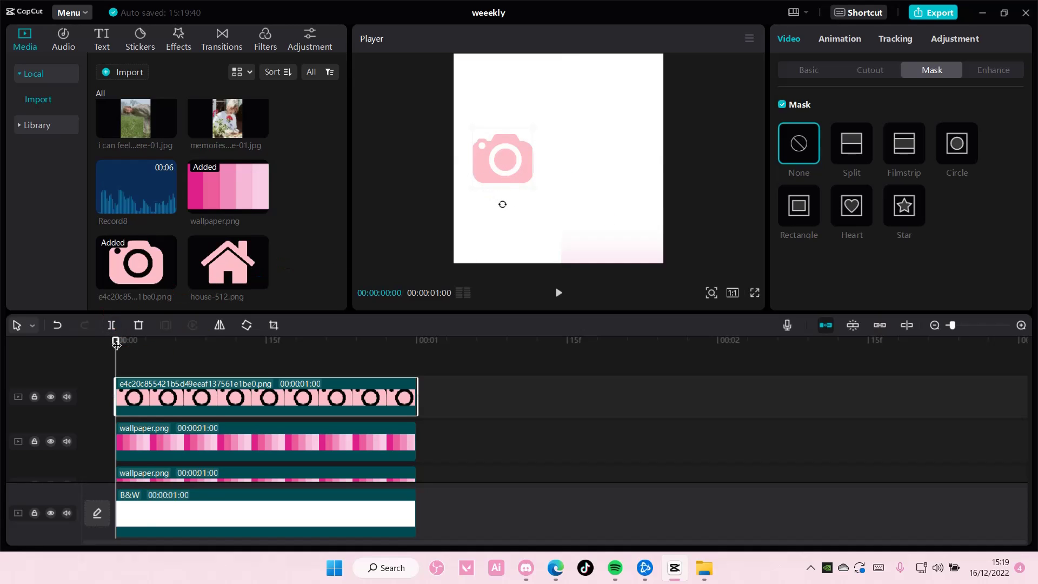
pyautogui.moveTo(116, 341); pyautogui.dragTo(386, 360)
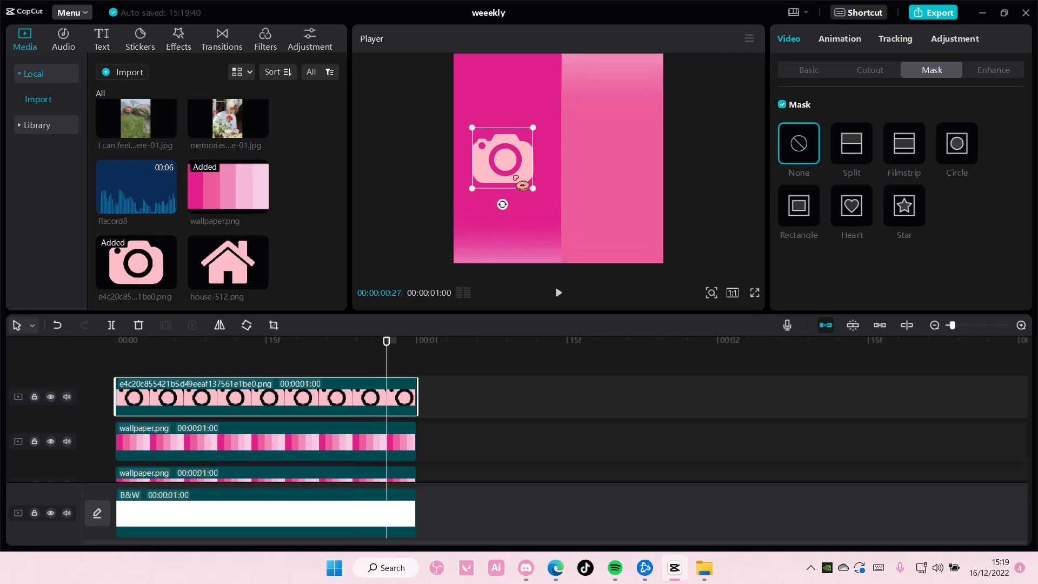
pyautogui.moveTo(522, 185); pyautogui.dragTo(531, 188)
# Keyframe the camera's position and size at 00:00, with the image above the frame at about X -1157, Y 2478.
pyautogui.moveTo(387, 369); pyautogui.dragTo(21, 374)
pyautogui.click(809, 71)
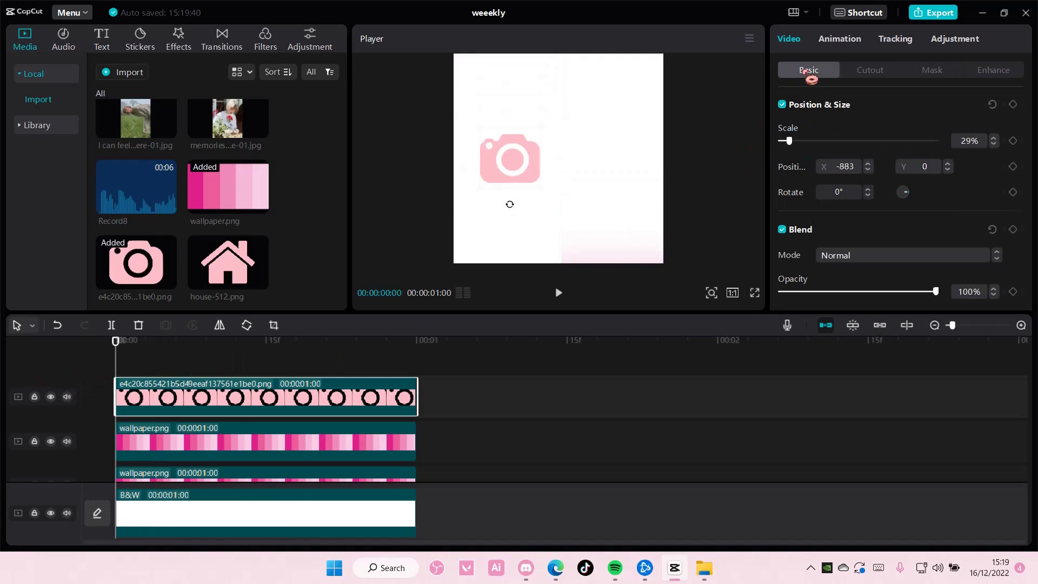
pyautogui.click(1017, 106)
pyautogui.moveTo(522, 157); pyautogui.dragTo(414, 355)
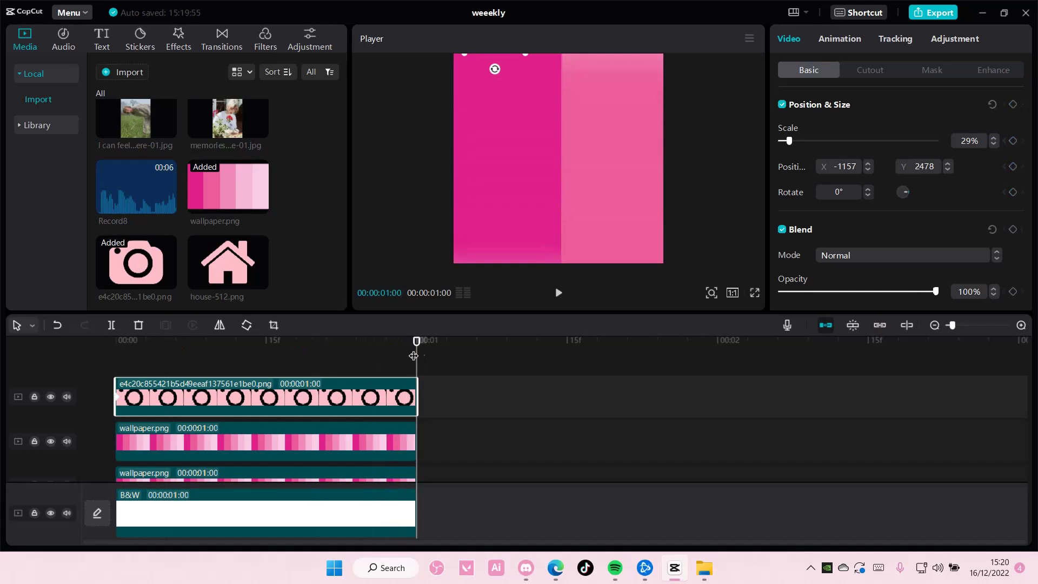
# Keyframe the camera's position and size at one second, with the image over the left stripe at about X -946, Y 0.
pyautogui.click(1014, 106)
pyautogui.doubleClick(802, 170)
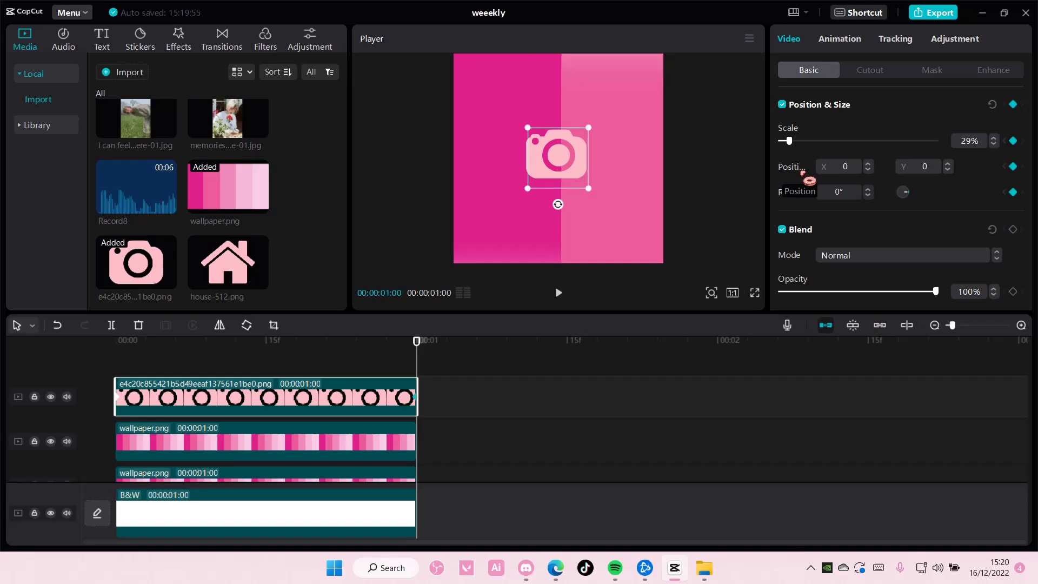
pyautogui.moveTo(549, 173); pyautogui.dragTo(498, 176)
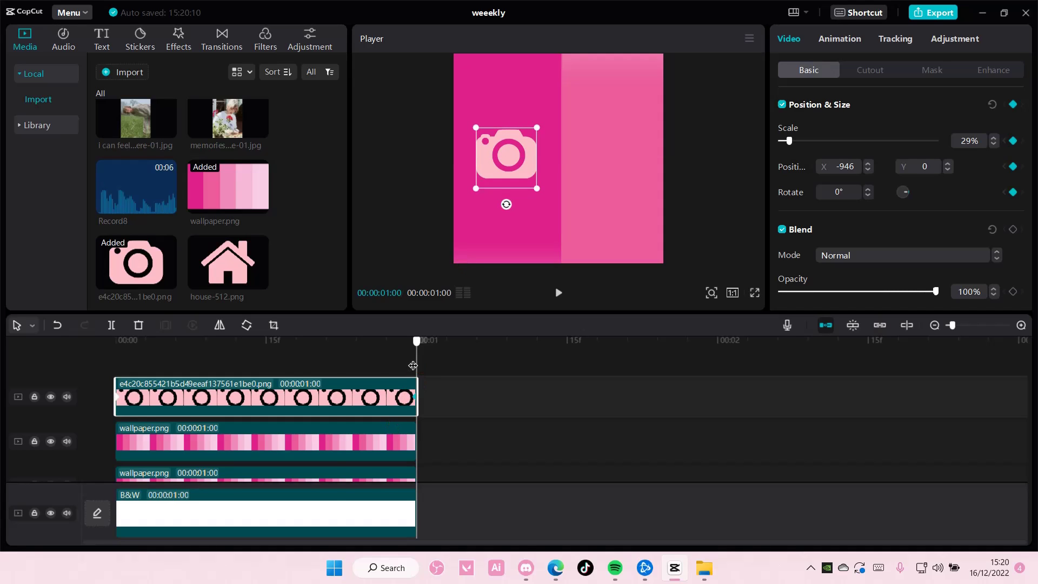
pyautogui.moveTo(413, 365)
pyautogui.mouseDown()
pyautogui.moveTo(169, 360)
pyautogui.moveTo(417, 354)
pyautogui.mouseUp()
# Set the camera's X position at 00:00 to -946 to match its end keyframe, and scrub through the motion.
pyautogui.moveTo(855, 166); pyautogui.dragTo(839, 168)
pyautogui.moveTo(417, 352); pyautogui.dragTo(120, 340)
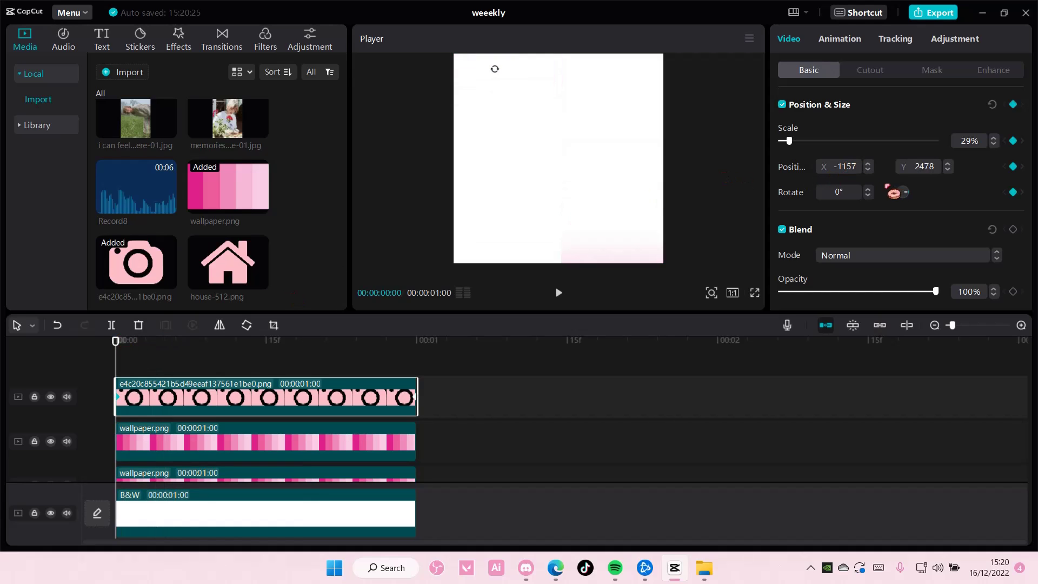
pyautogui.click(297, 353)
pyautogui.click(234, 370)
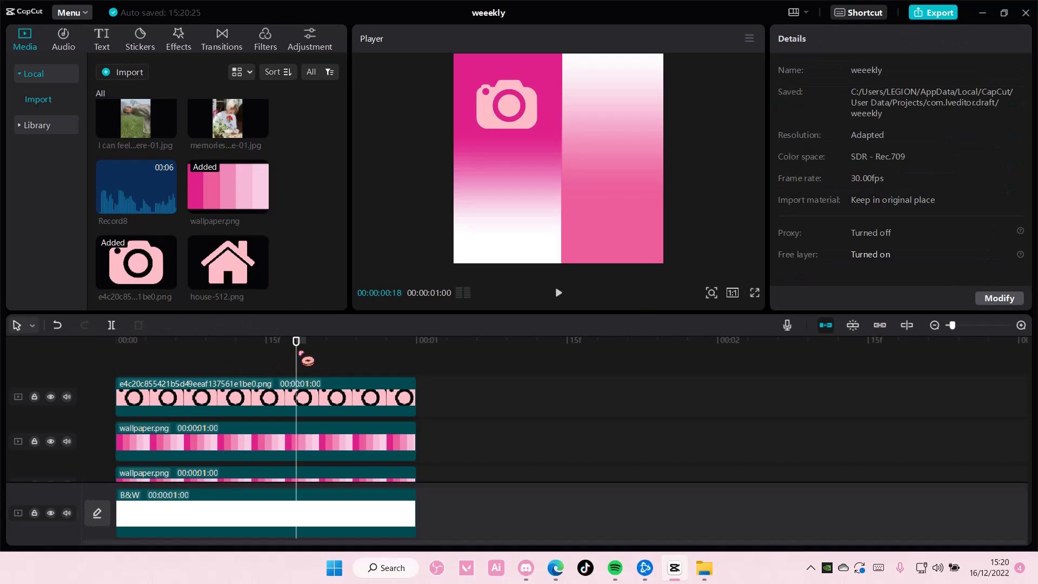
pyautogui.moveTo(297, 350); pyautogui.dragTo(448, 391)
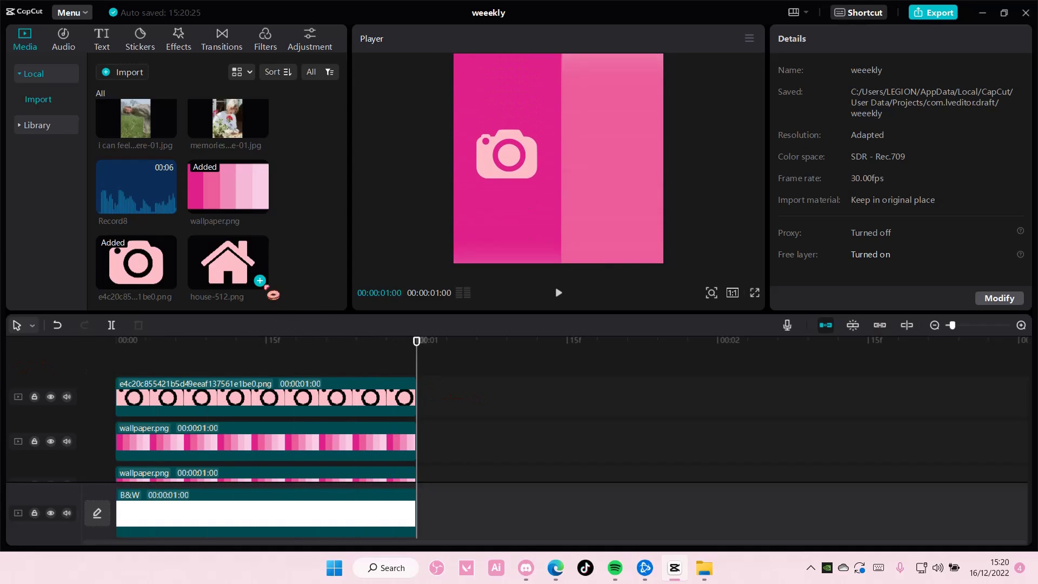
# Add house-512.png on the top track from 00:00 and set its scale to 29% to match the camera.
pyautogui.click(262, 282)
pyautogui.moveTo(506, 514); pyautogui.dragTo(205, 352)
pyautogui.moveTo(408, 349); pyautogui.dragTo(59, 353)
pyautogui.moveTo(460, 65); pyautogui.dragTo(492, 104)
pyautogui.click(270, 451)
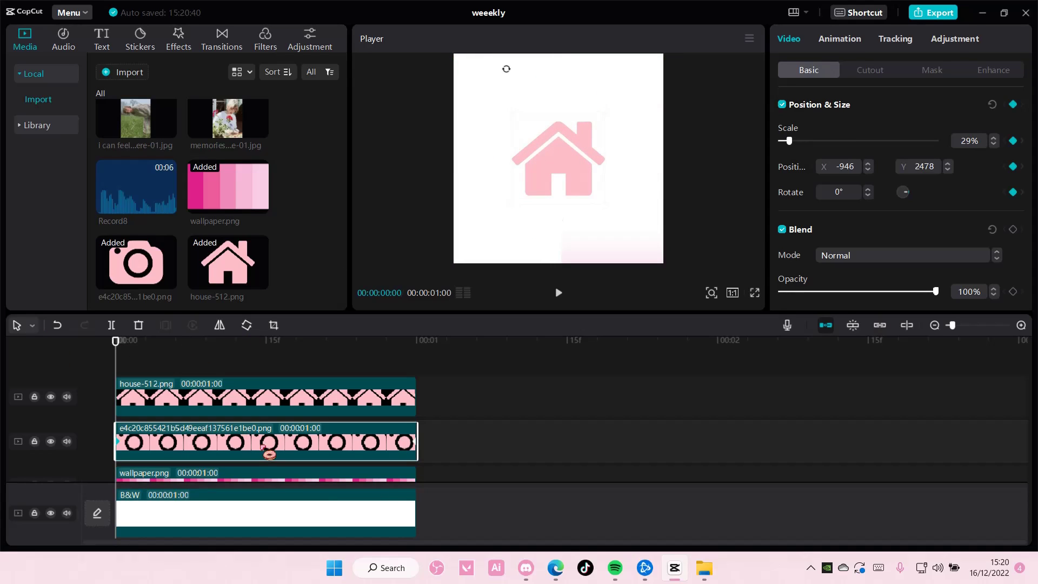
pyautogui.click(284, 405)
pyautogui.click(968, 140)
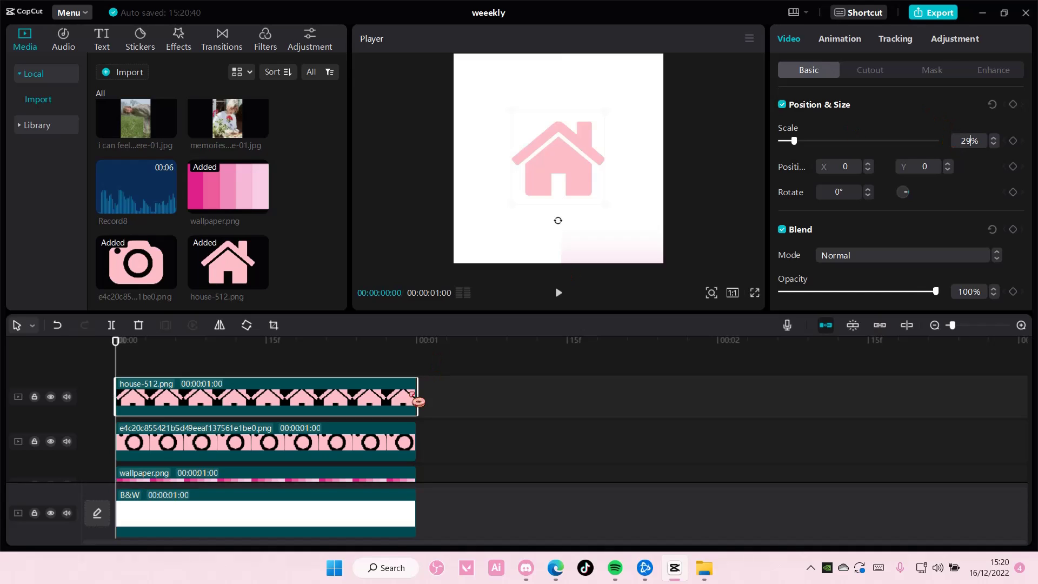
pyautogui.press('Return')
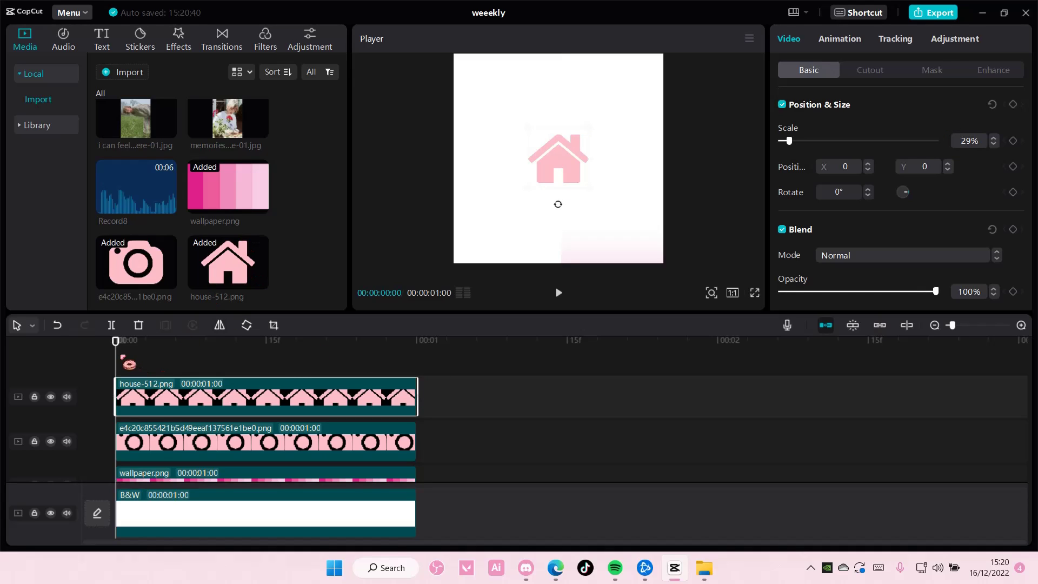
# Position the house image over the right stripe at about X 954, Y 0, checking it at one second.
pyautogui.moveTo(128, 363); pyautogui.dragTo(454, 349)
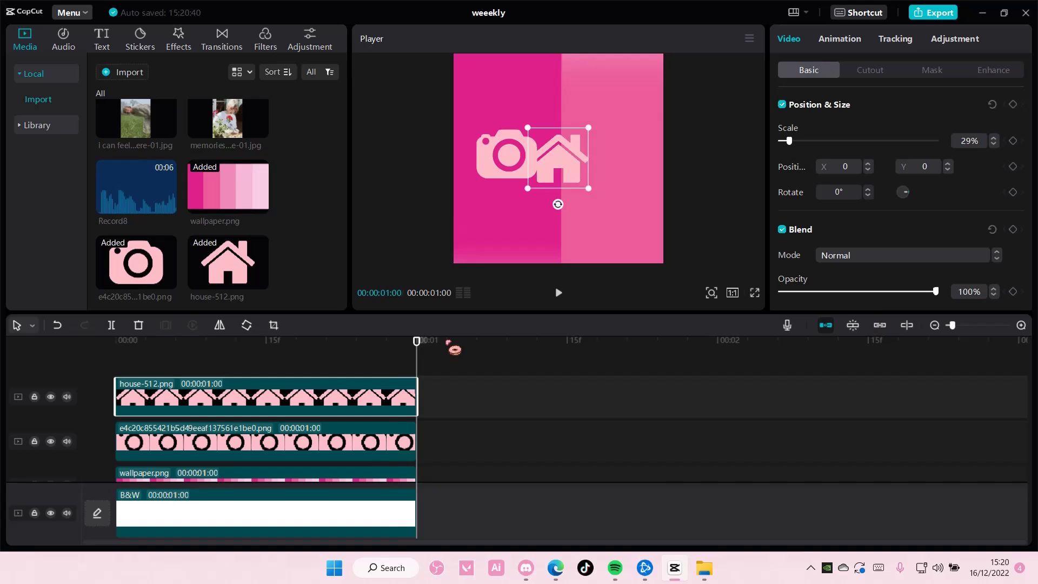
pyautogui.moveTo(584, 173); pyautogui.dragTo(636, 173)
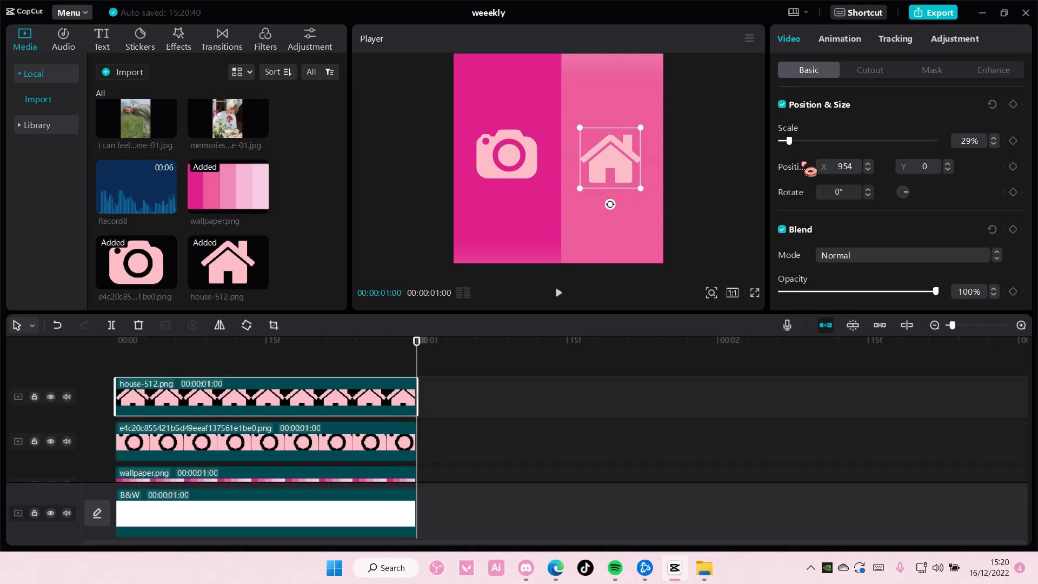
pyautogui.click(855, 166)
# Keyframe the house's position and size at 00:00, with the image below the frame at X 954 and about Y -2636.
pyautogui.moveTo(415, 366); pyautogui.dragTo(105, 362)
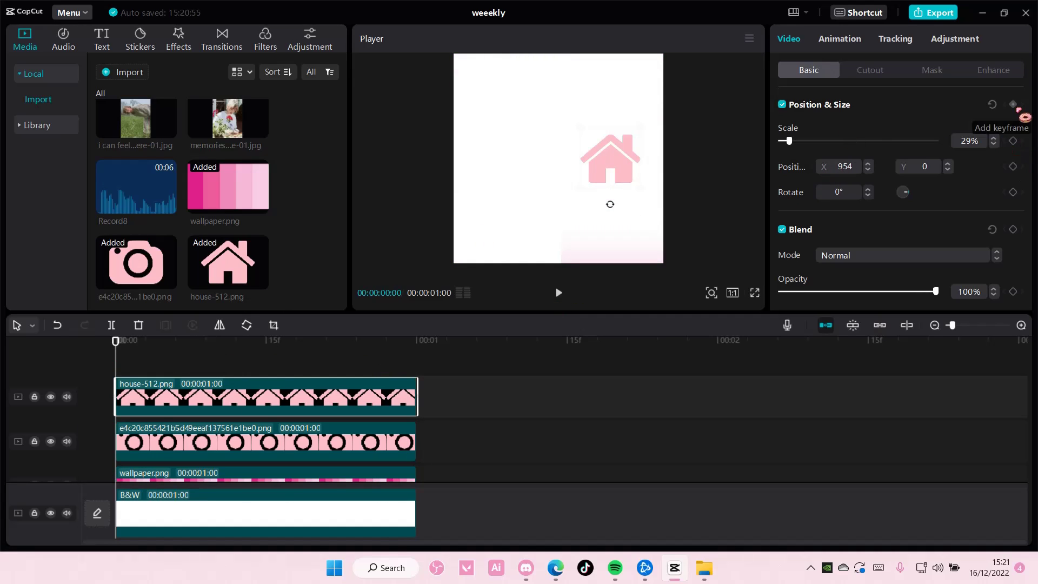
pyautogui.click(1013, 104)
pyautogui.moveTo(634, 181); pyautogui.dragTo(635, 328)
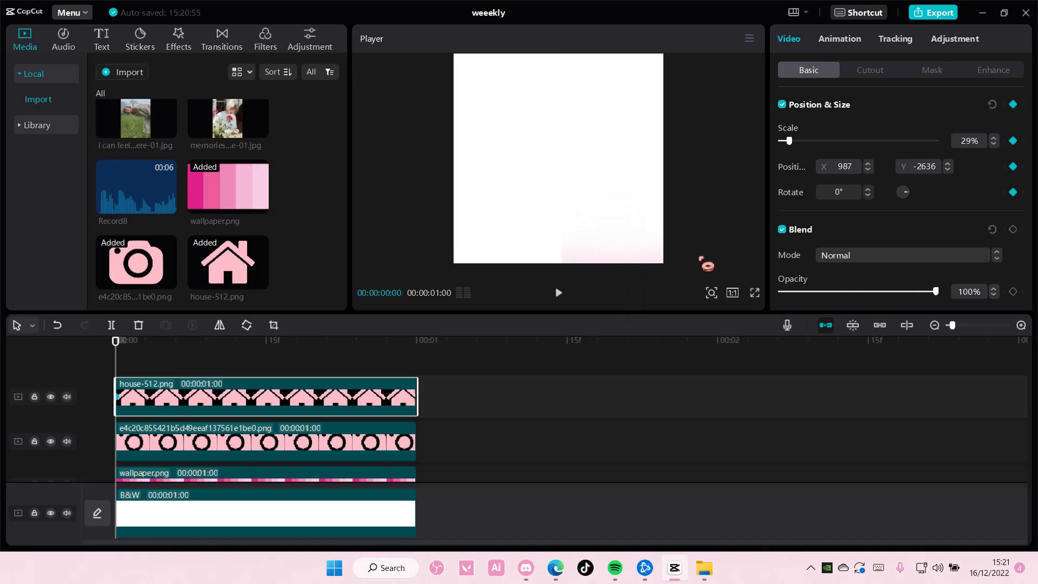
pyautogui.moveTo(860, 166); pyautogui.dragTo(821, 176)
pyautogui.write('954')
pyautogui.press('Return')
# Keyframe the house's position at 00:00:01:00, placing it over the lighter pink stripe at about X 968, Y 191, level with the camera.
pyautogui.click(416, 353)
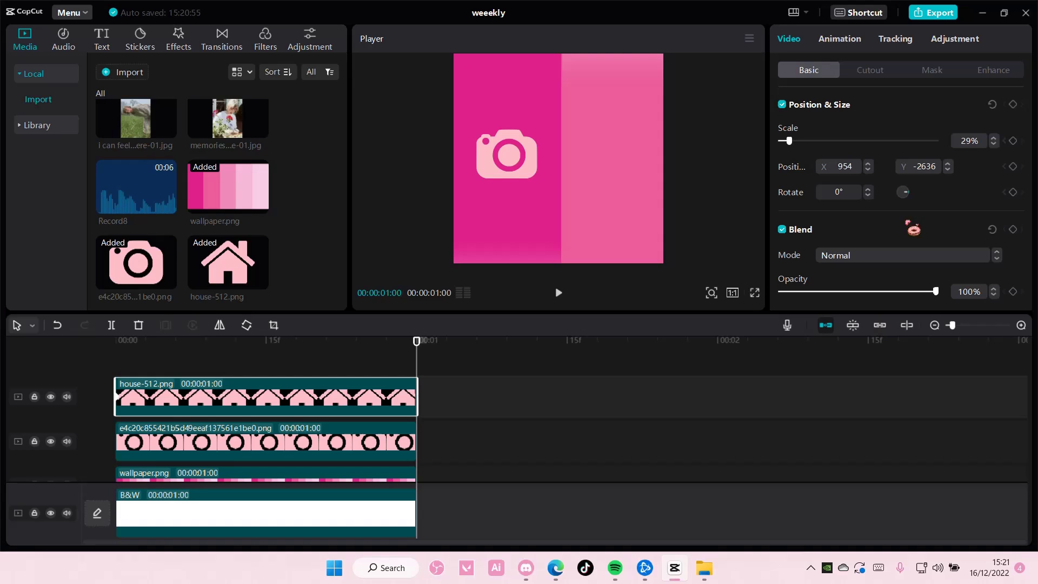
pyautogui.click(1013, 166)
pyautogui.doubleClick(800, 170)
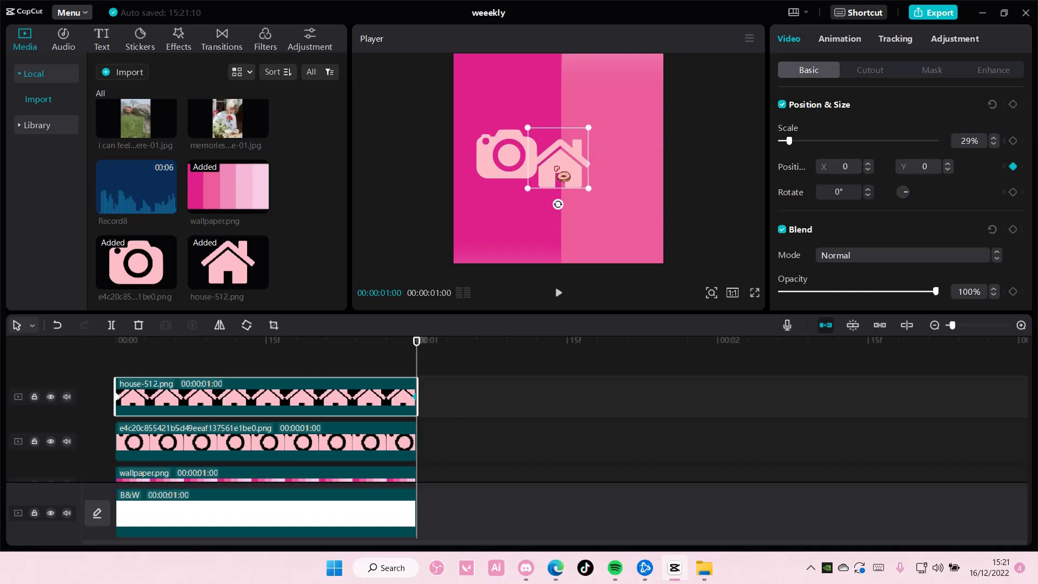
pyautogui.moveTo(563, 176); pyautogui.dragTo(621, 168)
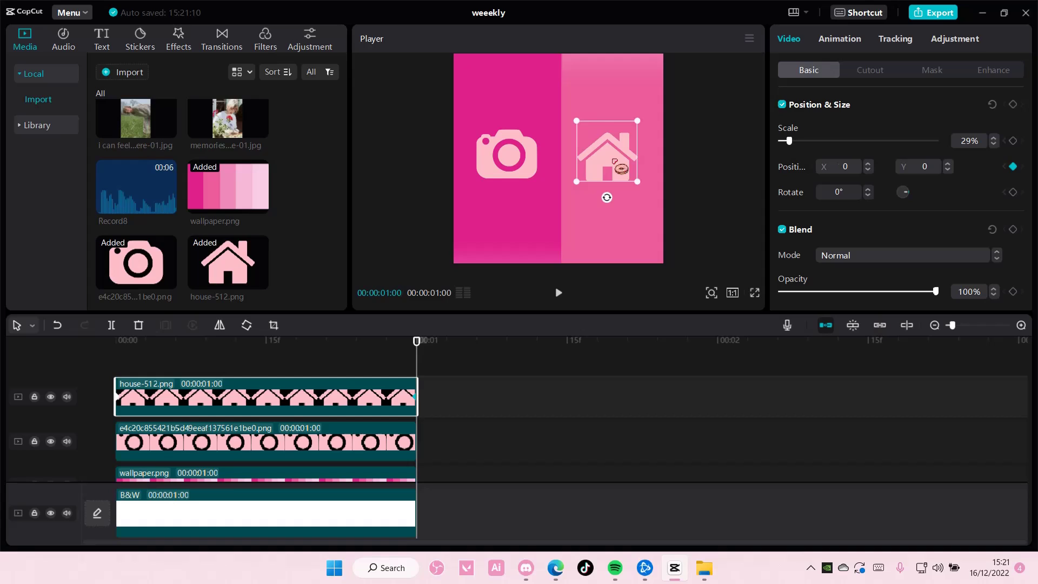
pyautogui.moveTo(855, 163); pyautogui.dragTo(812, 165)
pyautogui.write('954')
pyautogui.press('Return')
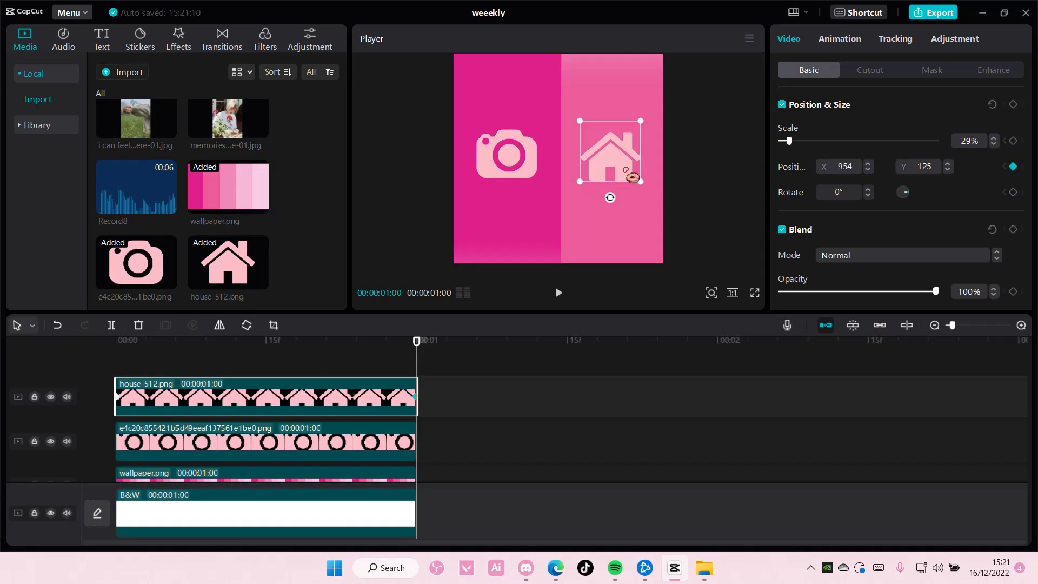
pyautogui.moveTo(634, 177)
pyautogui.mouseDown()
pyautogui.moveTo(626, 185)
pyautogui.moveTo(628, 172)
pyautogui.mouseUp()
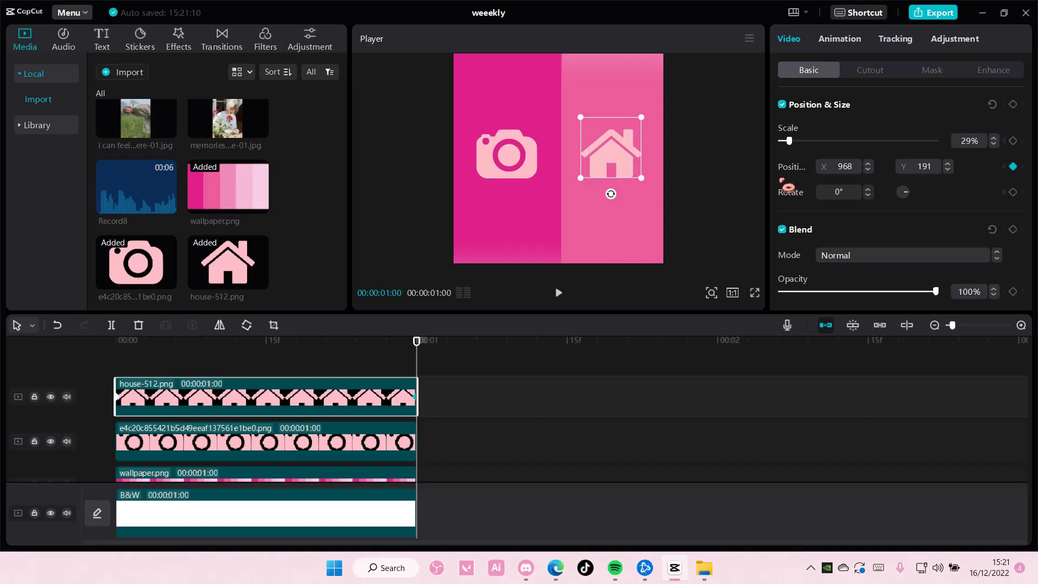
pyautogui.hotkey('ctrl', 'v')
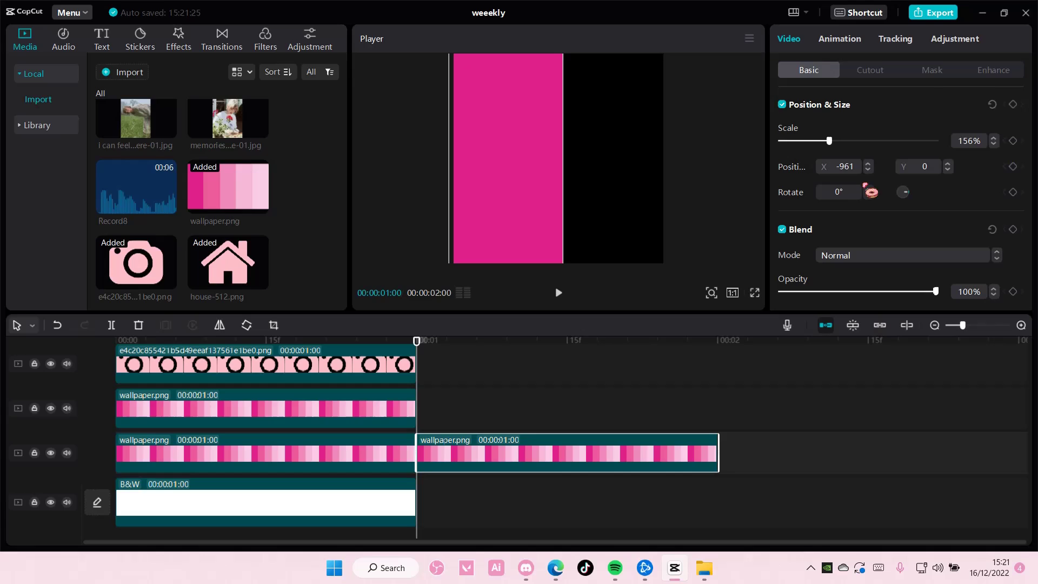
pyautogui.hotkey('ctrl', 'z')
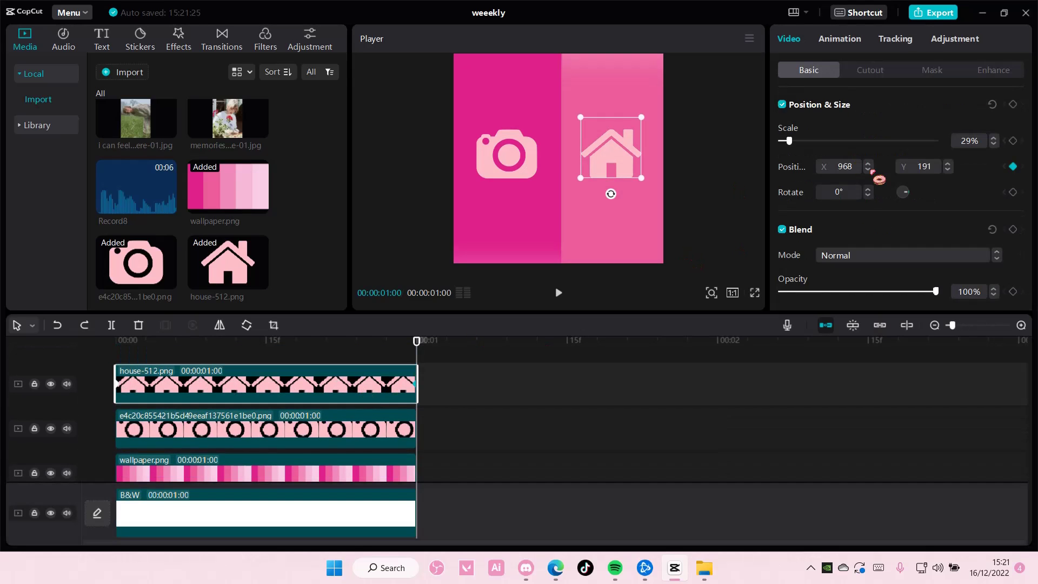
pyautogui.click(571, 463)
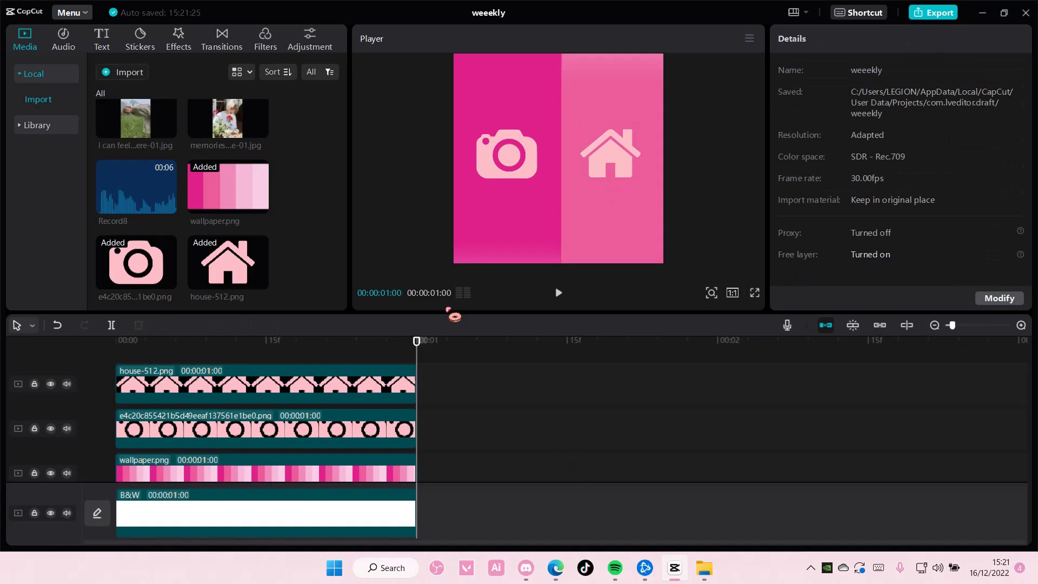
# Apply the Fade In entrance animation to the camera clip with a duration of 1.0 s.
pyautogui.moveTo(413, 350); pyautogui.dragTo(114, 368)
pyautogui.click(208, 445)
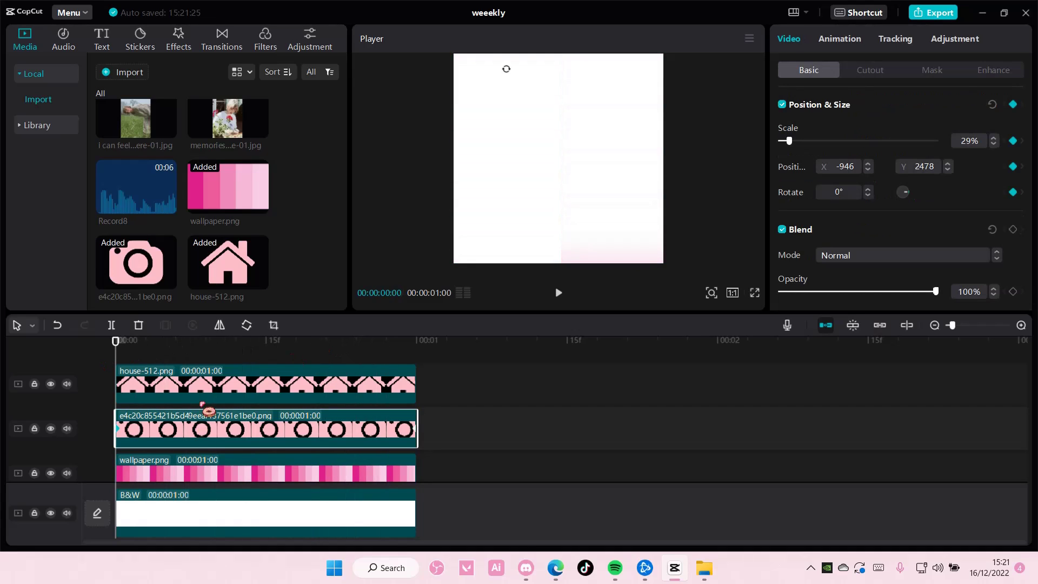
pyautogui.click(849, 43)
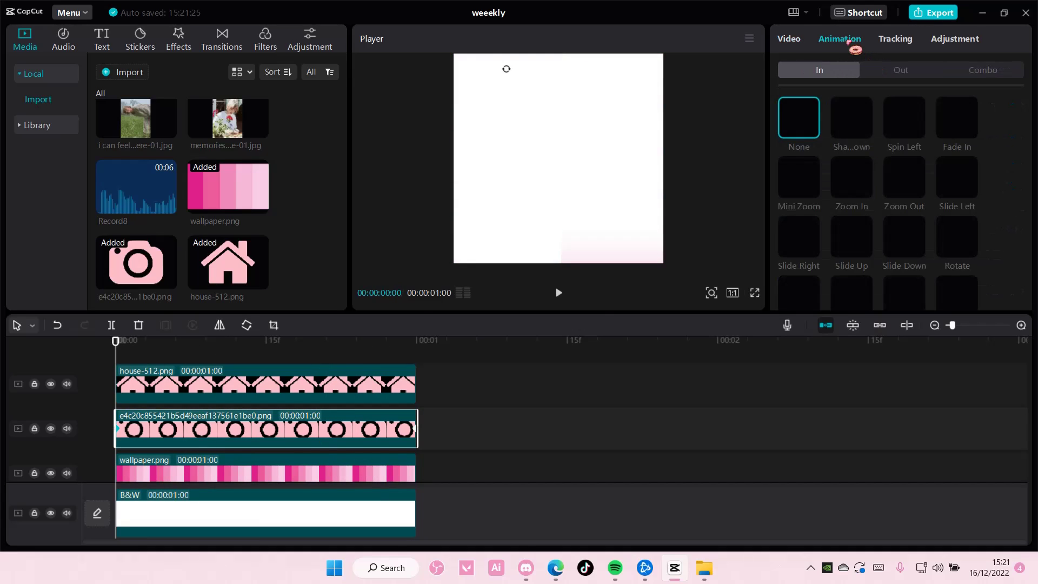
pyautogui.click(957, 118)
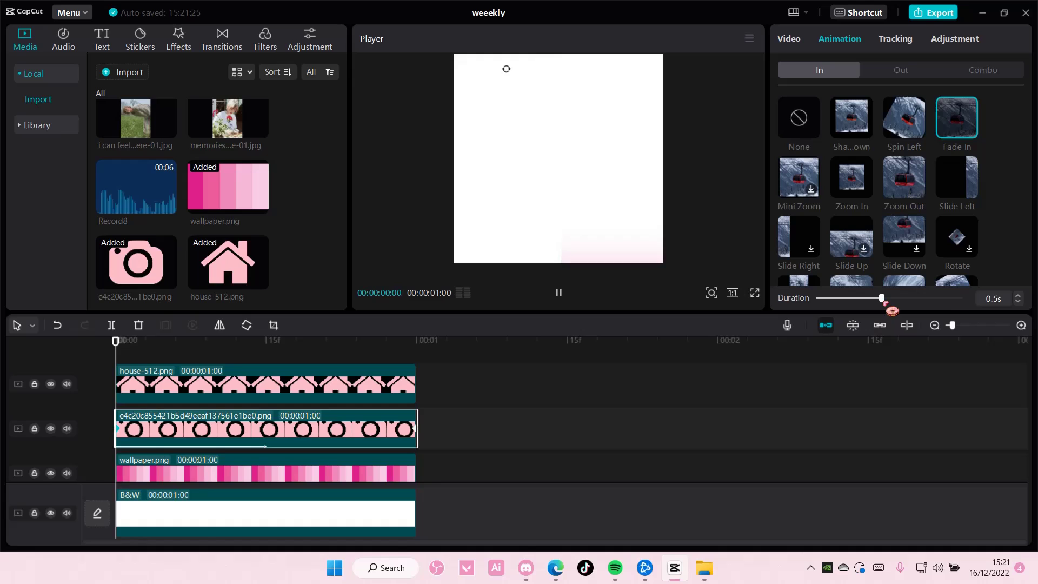
pyautogui.moveTo(959, 301); pyautogui.dragTo(966, 304)
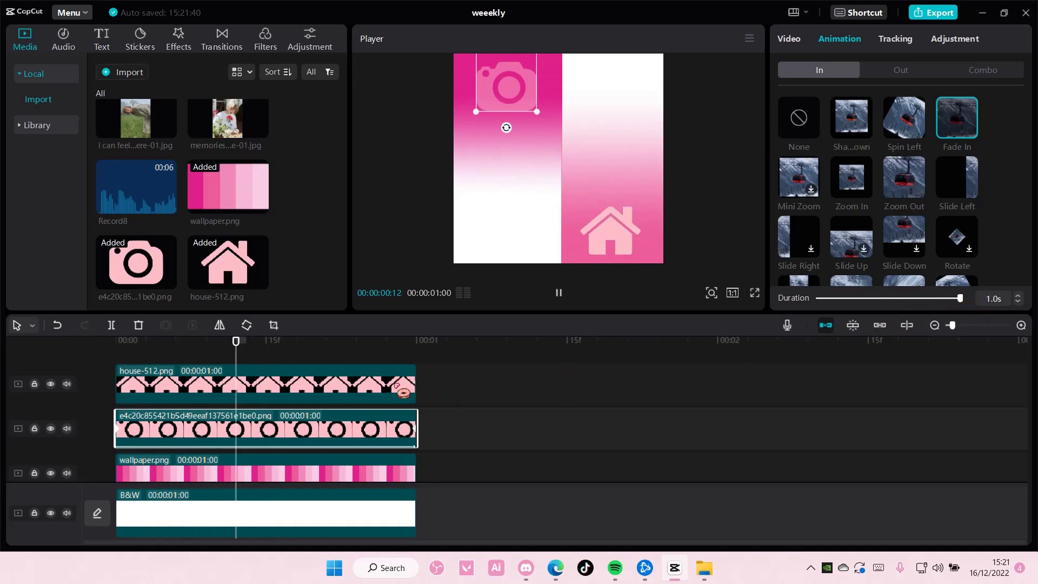
# Apply a 1.0 s Fade In entrance animation to the house clip, and play the result back.
pyautogui.click(398, 384)
pyautogui.click(956, 126)
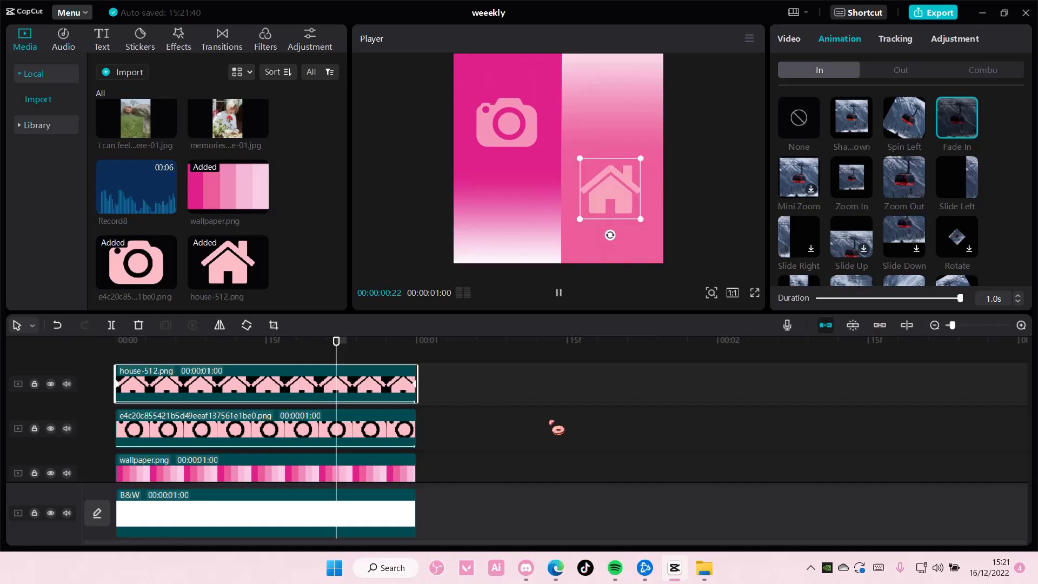
pyautogui.click(553, 424)
pyautogui.moveTo(416, 343); pyautogui.dragTo(202, 369)
pyautogui.press('space')
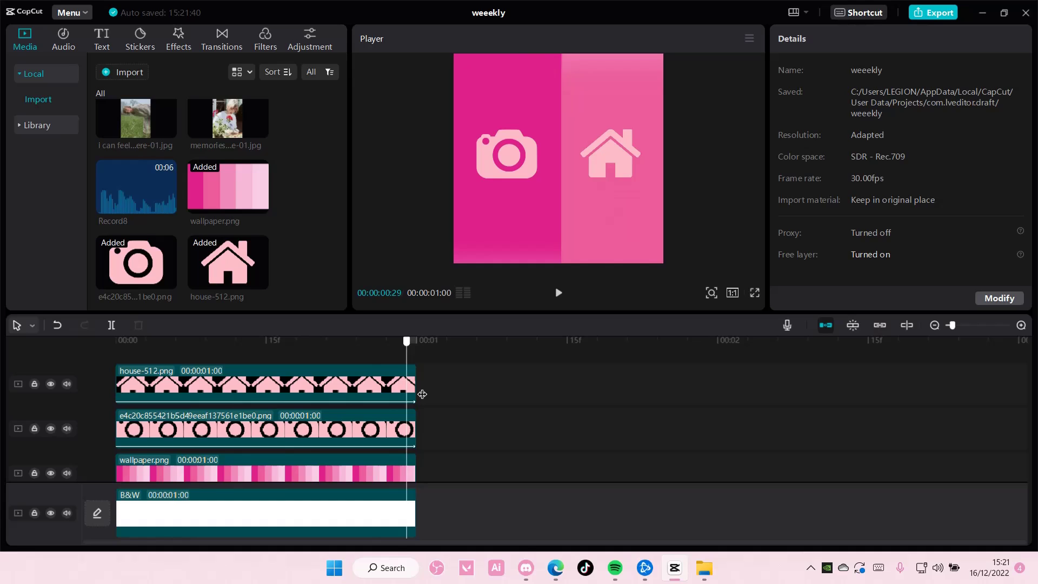
# Add a default text clip on the top track from 00:00 and set its content to "VLOG #205".
pyautogui.click(108, 45)
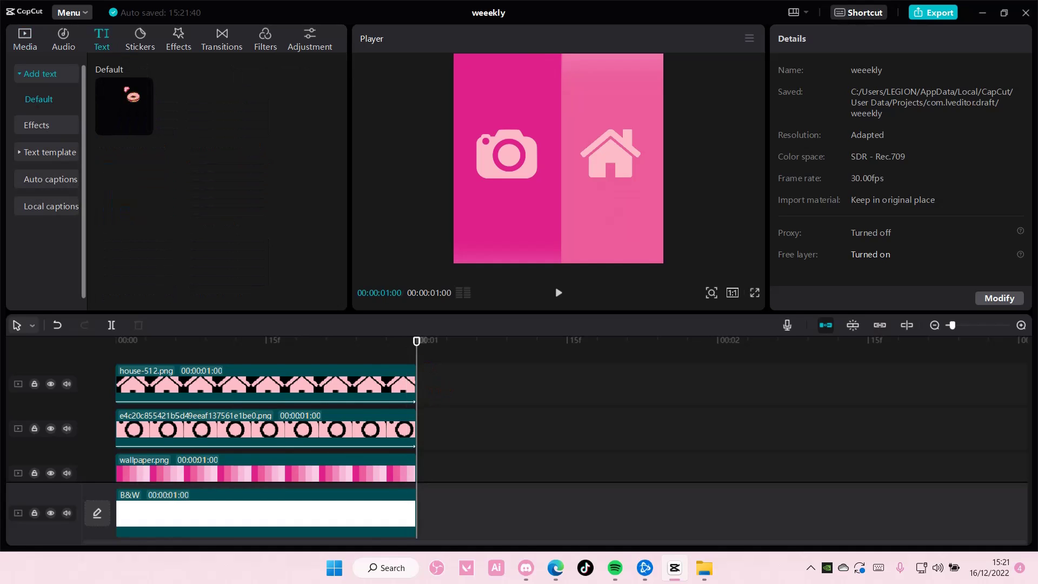
pyautogui.click(144, 125)
pyautogui.moveTo(440, 381); pyautogui.dragTo(81, 394)
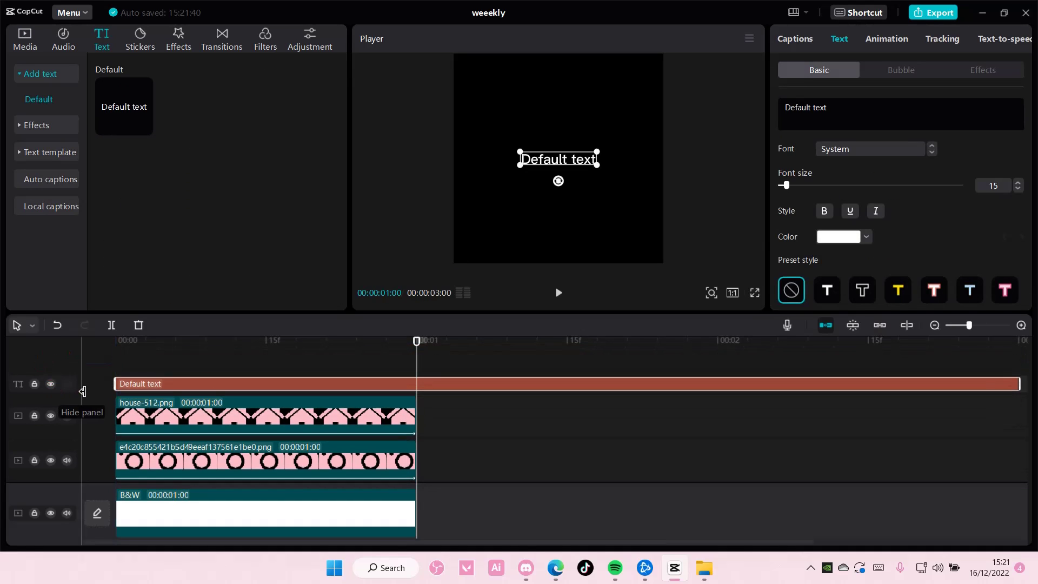
pyautogui.click(844, 114)
pyautogui.write('VLO')
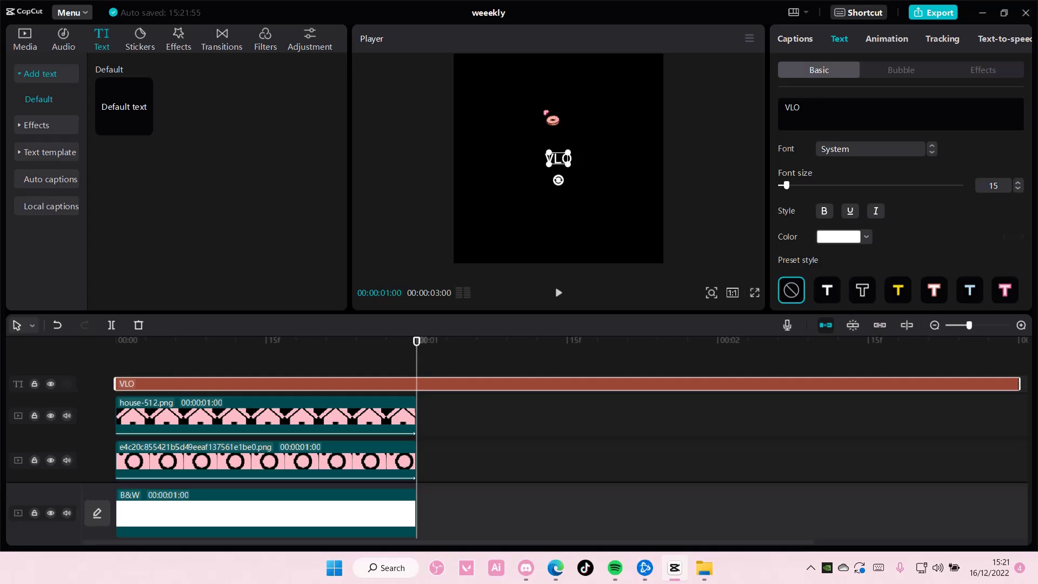
pyautogui.write('G #')
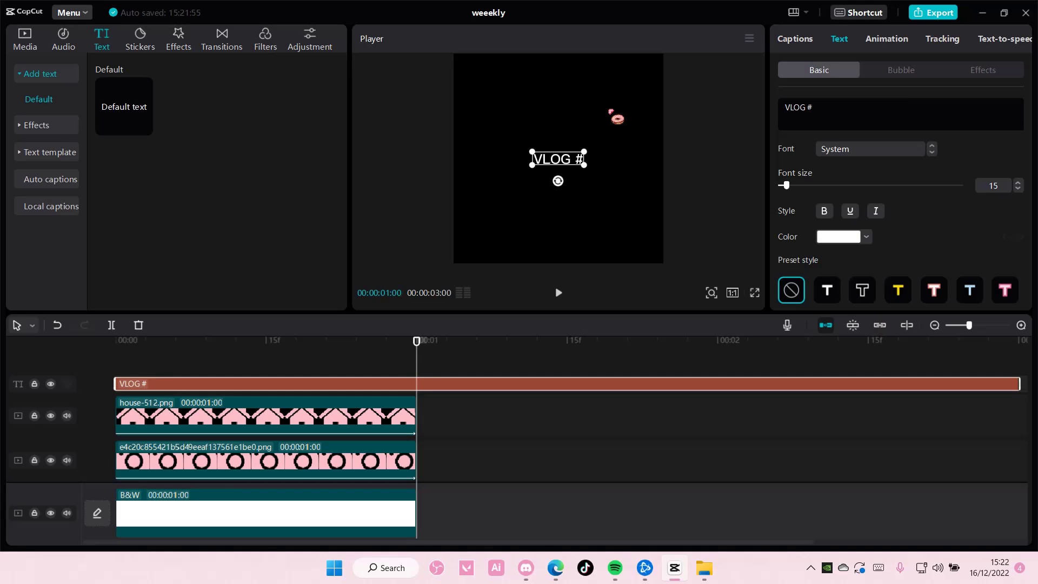
pyautogui.write('205')
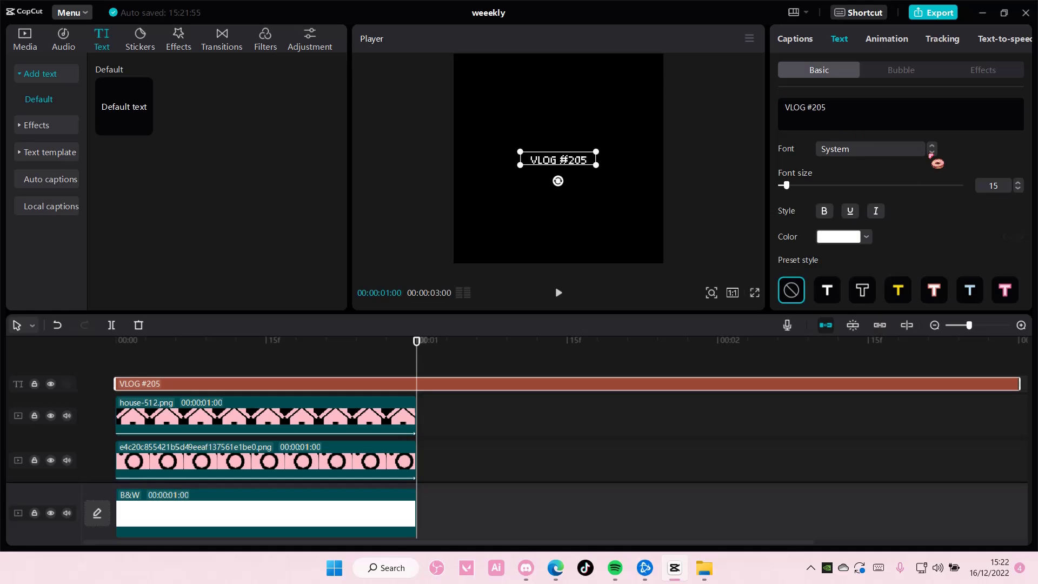
# Set the VLOG #205 text's font to AvenirNext and apply the pink preset style.
pyautogui.click(871, 150)
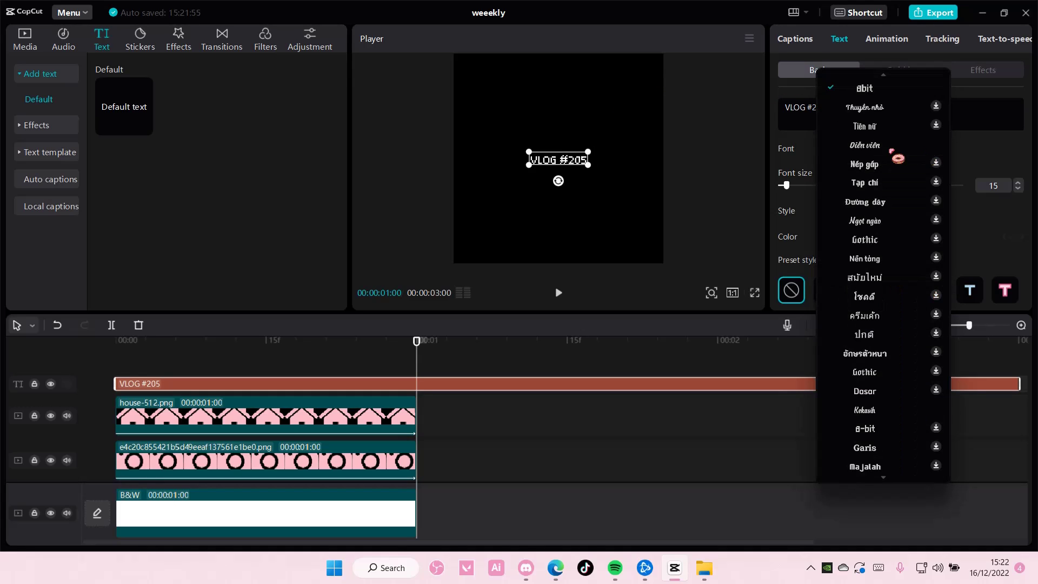
pyautogui.scroll(3, 890, 108)
pyautogui.click(865, 120)
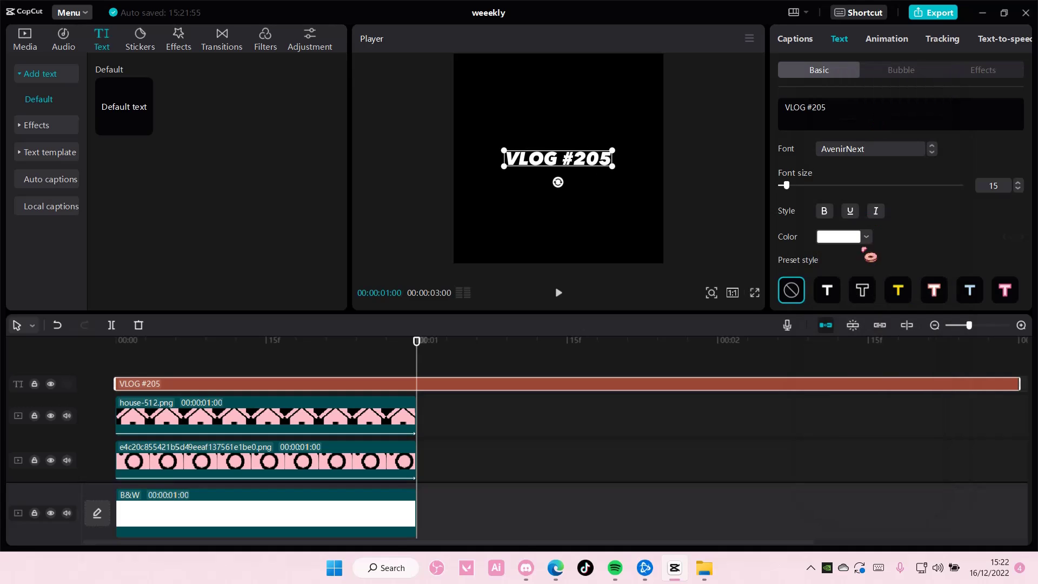
pyautogui.click(1004, 290)
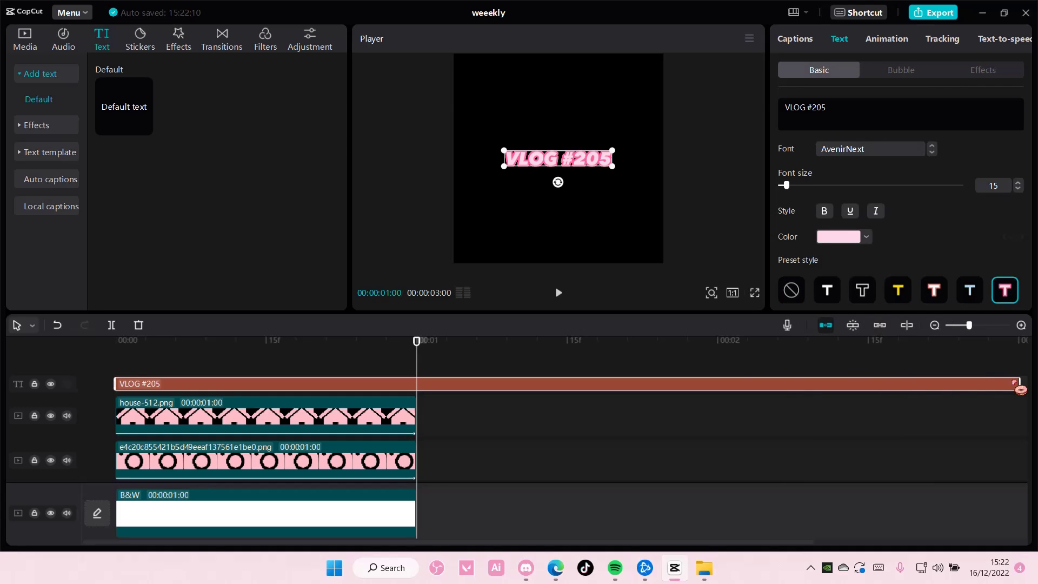
# Trim the VLOG #205 clip to run from about frame 16 to 00:00:01:00, and place the text centred below the icons.
pyautogui.moveTo(1016, 384); pyautogui.dragTo(418, 383)
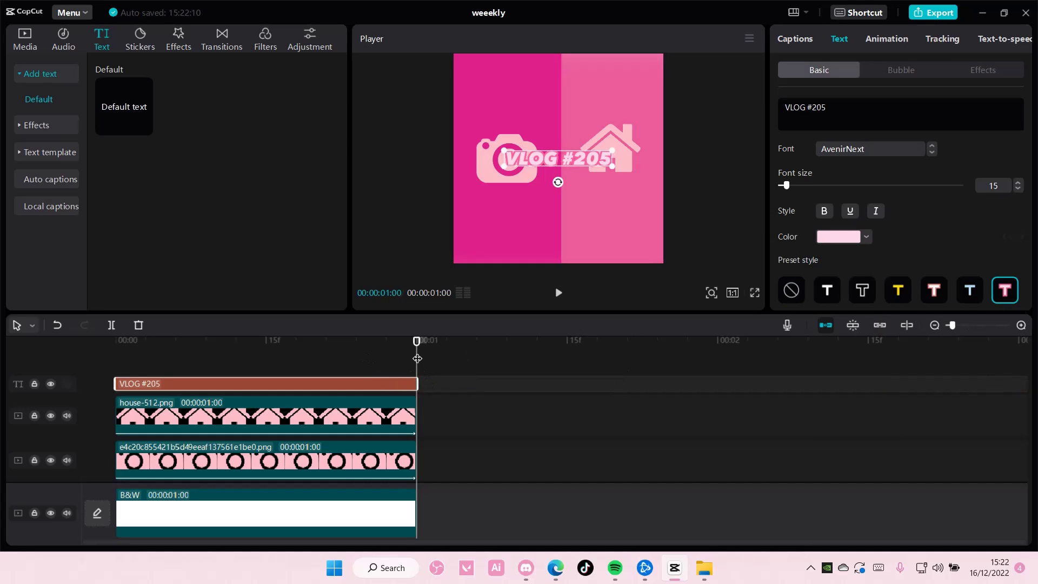
pyautogui.moveTo(393, 351); pyautogui.dragTo(433, 378)
pyautogui.moveTo(575, 163); pyautogui.dragTo(578, 222)
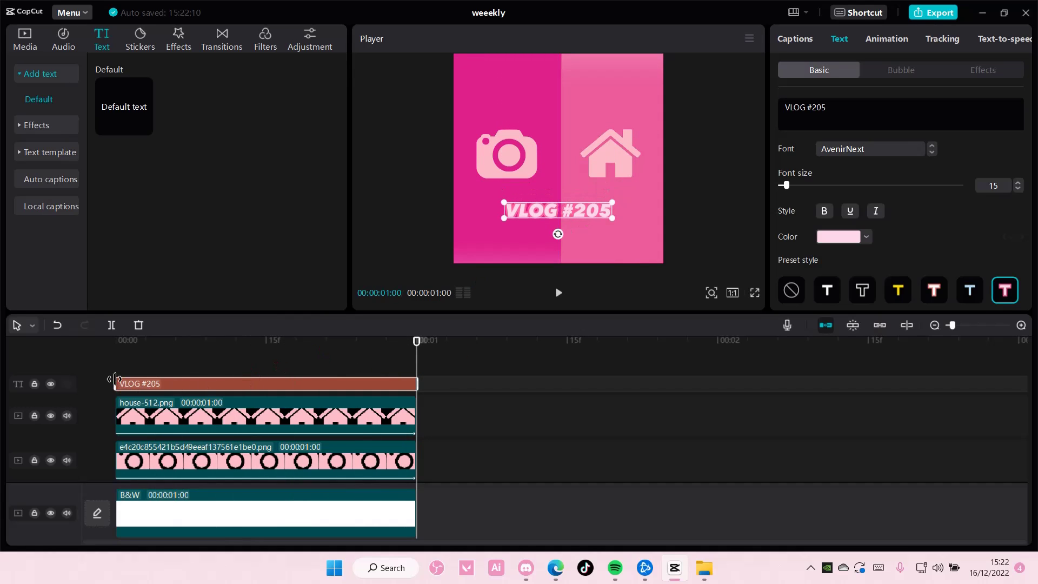
pyautogui.moveTo(115, 379); pyautogui.dragTo(283, 385)
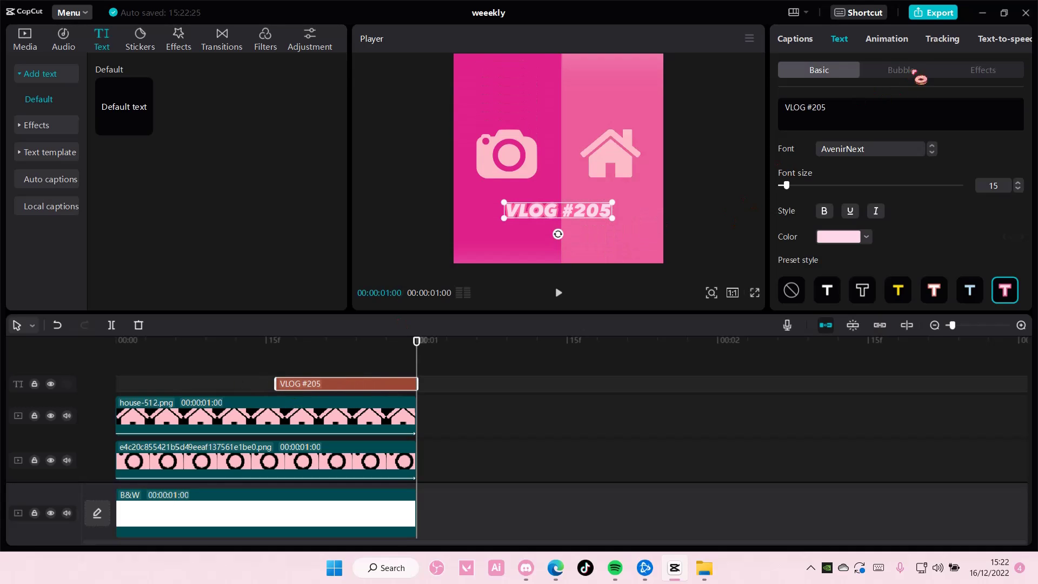
# Try the Glitch entrance animation on the VLOG #205 text, and apply Flutter at 0.5 s instead.
pyautogui.click(886, 39)
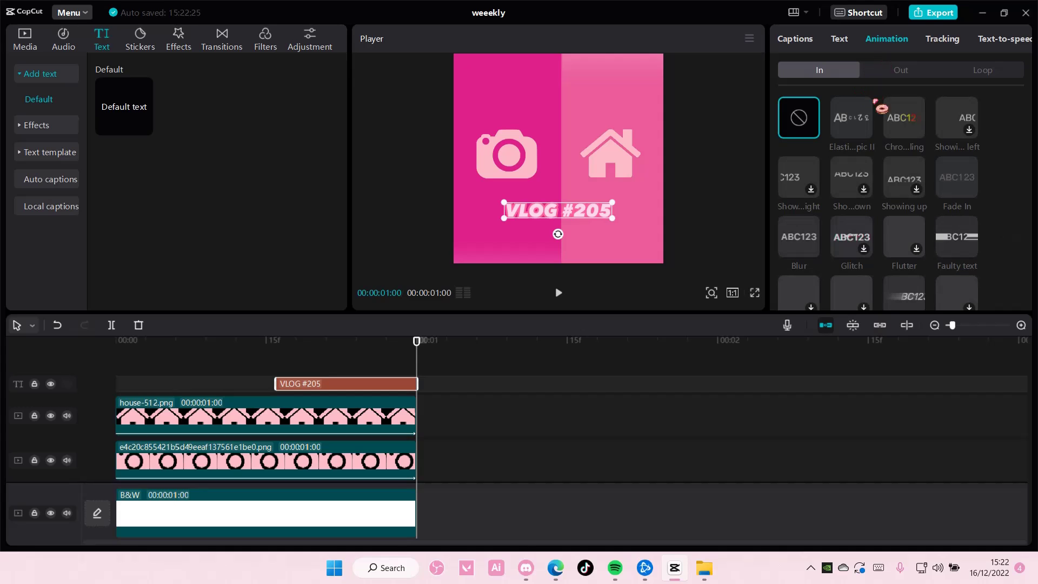
pyautogui.click(904, 194)
pyautogui.click(806, 239)
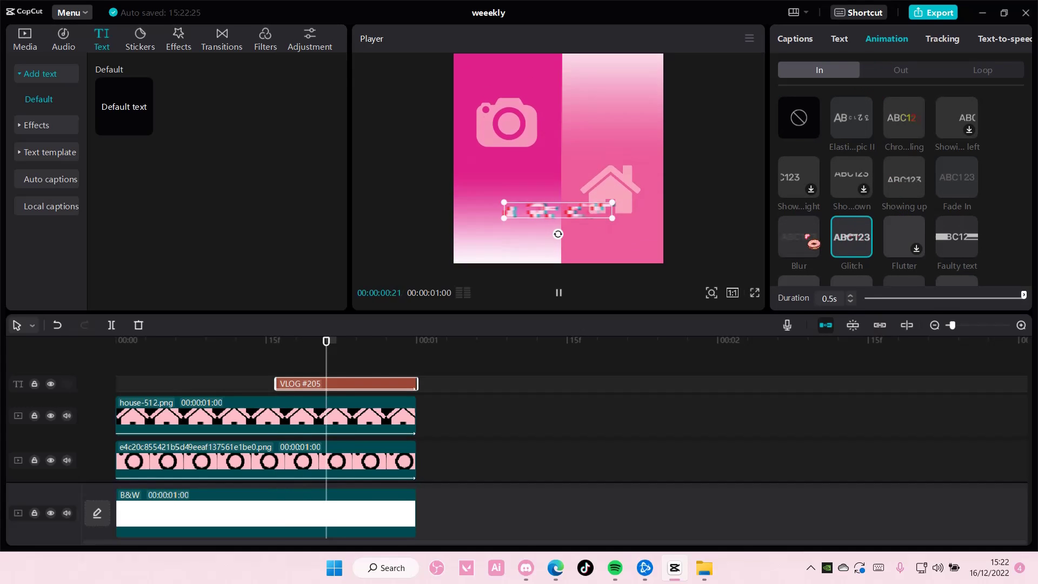
pyautogui.click(852, 238)
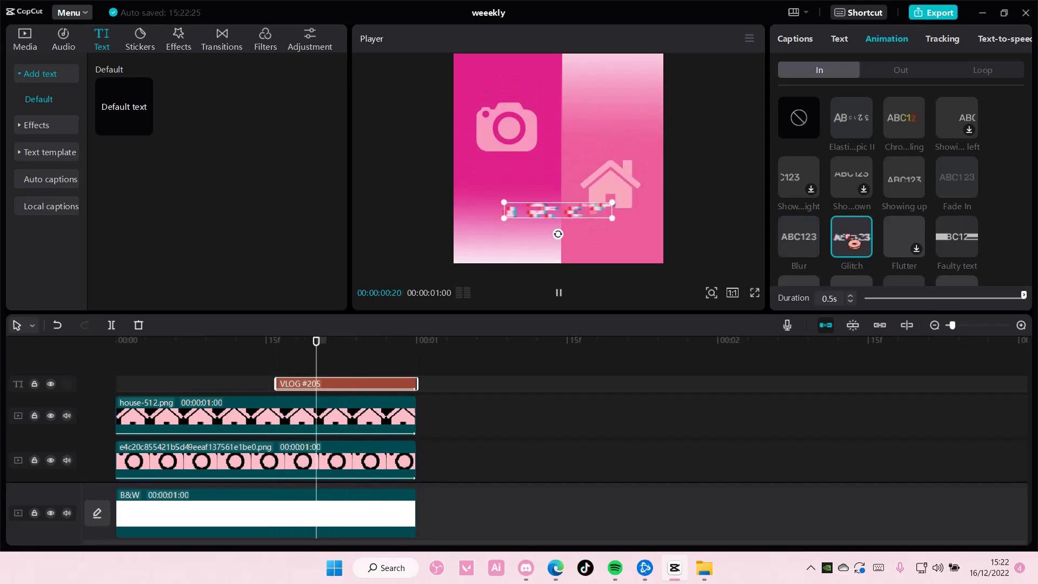
pyautogui.click(902, 238)
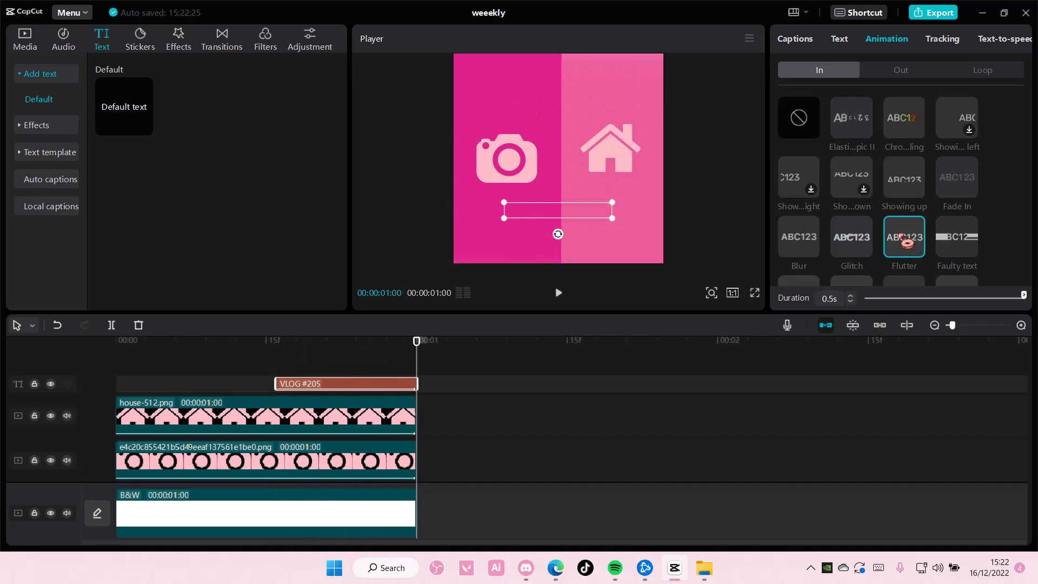
pyautogui.click(492, 393)
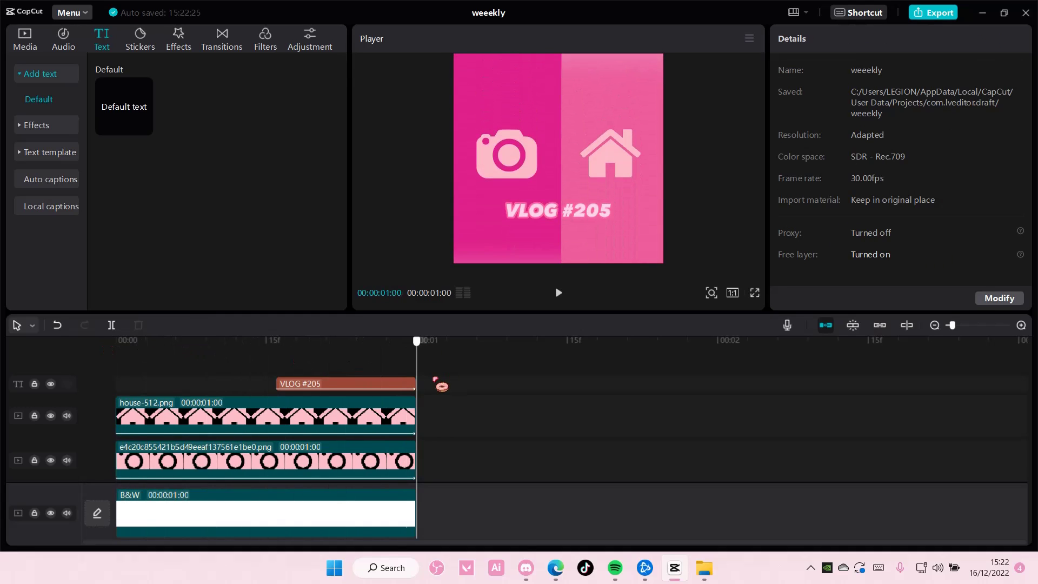
# Extend the start of the VLOG #205 clip back to about frame 9, and preview it from 00:00.
pyautogui.click(114, 361)
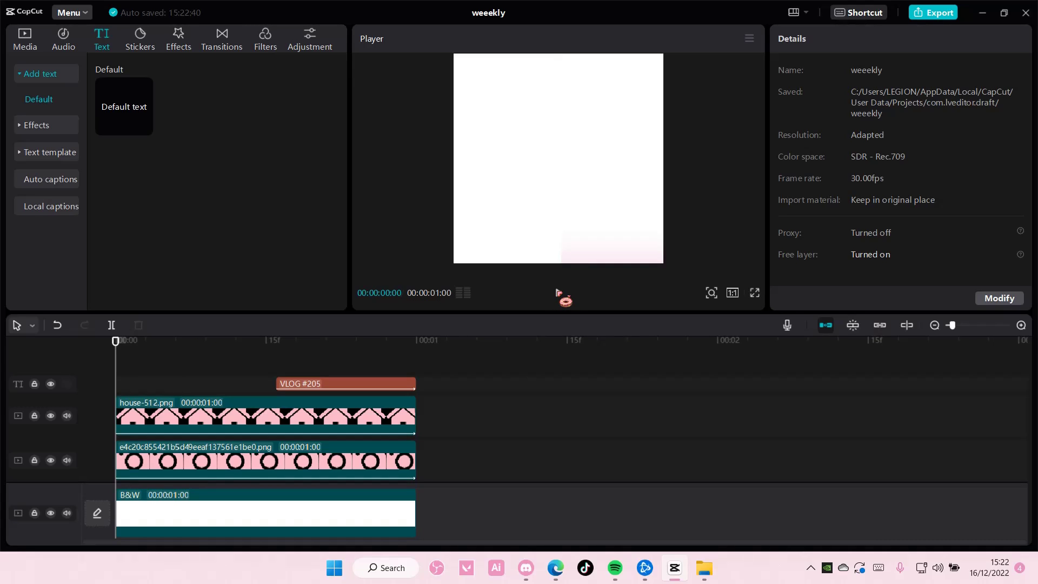
pyautogui.moveTo(276, 378); pyautogui.dragTo(204, 379)
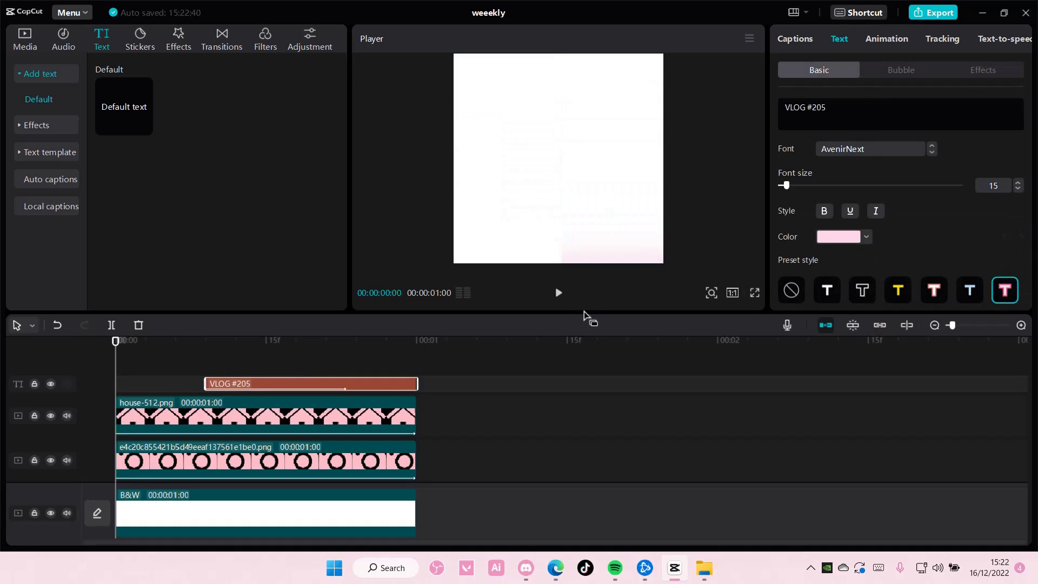
pyautogui.click(559, 292)
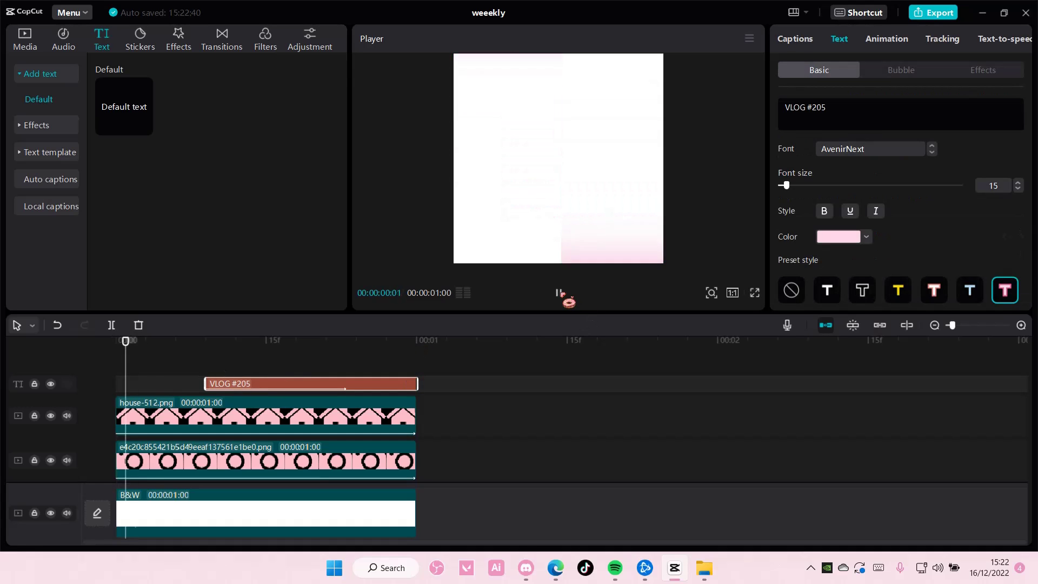
# Play the whole one-second intro repeatedly from 00:00 to review the stripes, icons and title together.
pyautogui.click(533, 366)
pyautogui.moveTo(405, 349); pyautogui.dragTo(116, 349)
pyautogui.press('space')
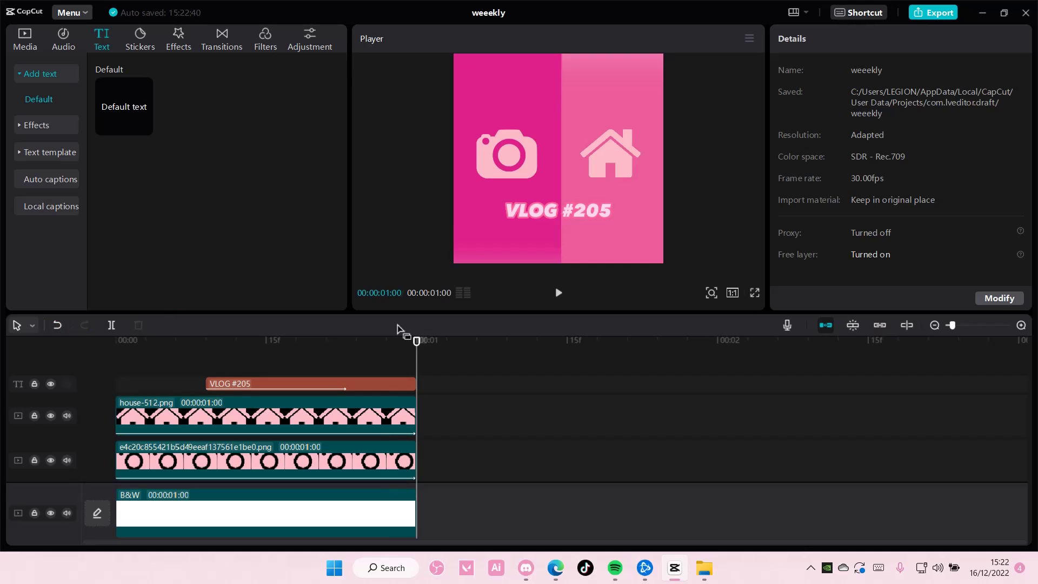
pyautogui.moveTo(415, 354); pyautogui.dragTo(65, 352)
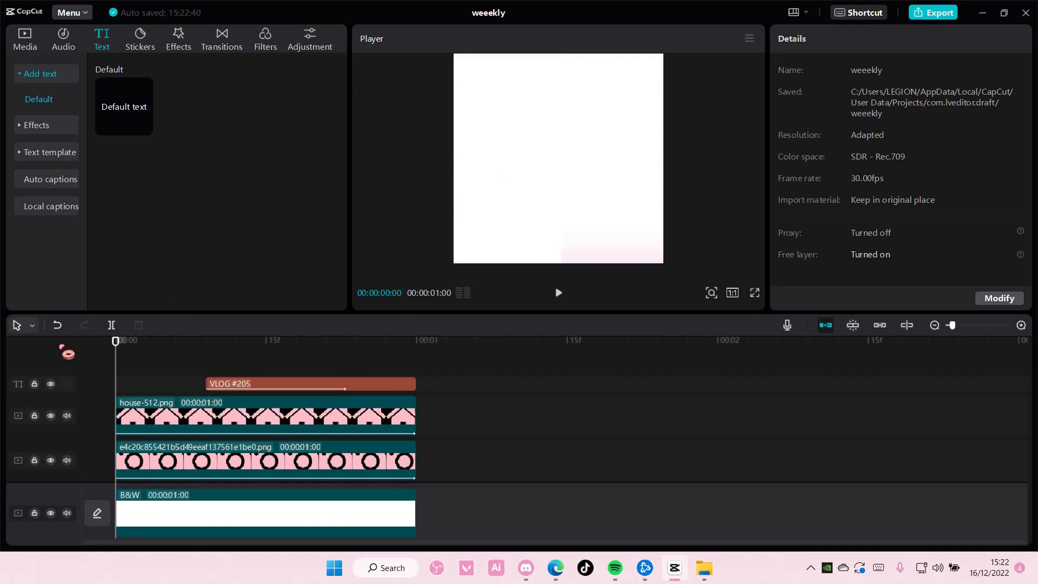
pyautogui.press('space')
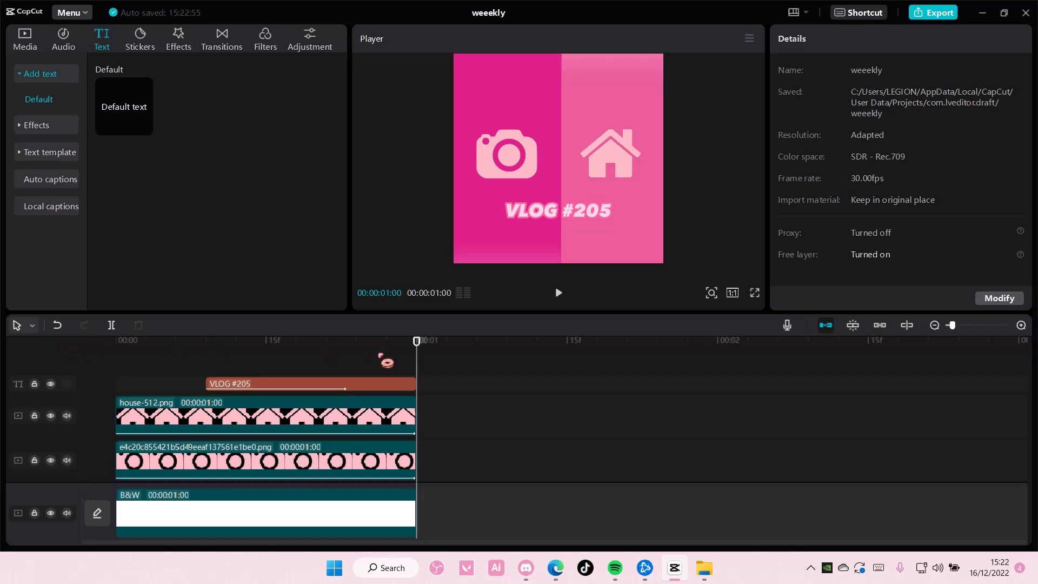
pyautogui.moveTo(422, 353); pyautogui.dragTo(90, 357)
pyautogui.press('space')
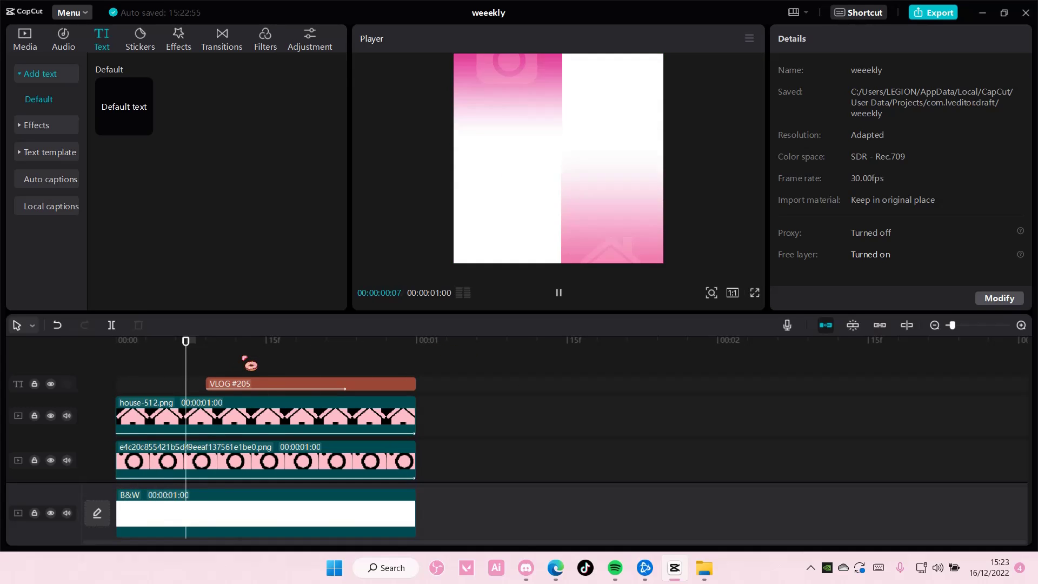